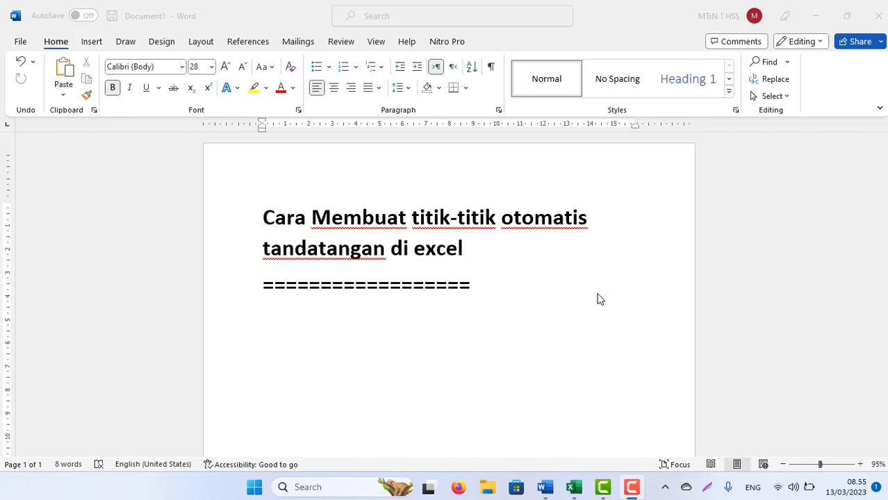
- Bring the Excel workbook forward, cancel the pending copy and check B5's ROW formula
mouse_move(573, 486)
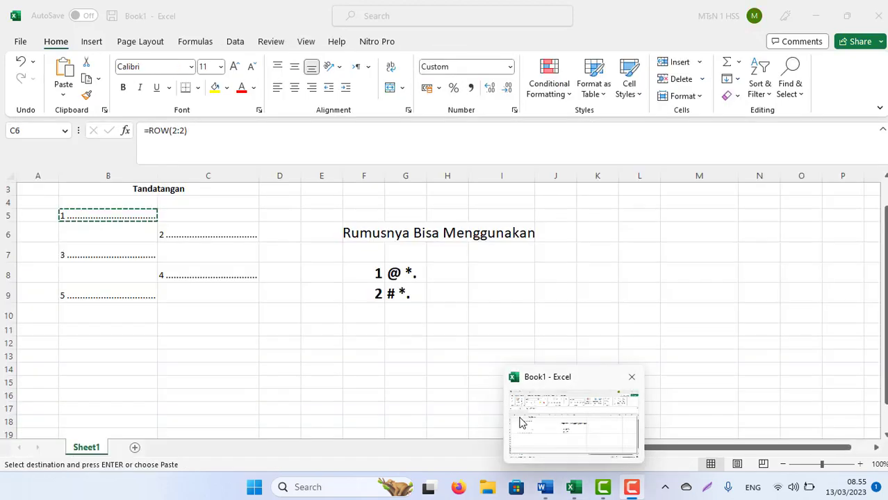
click(522, 421)
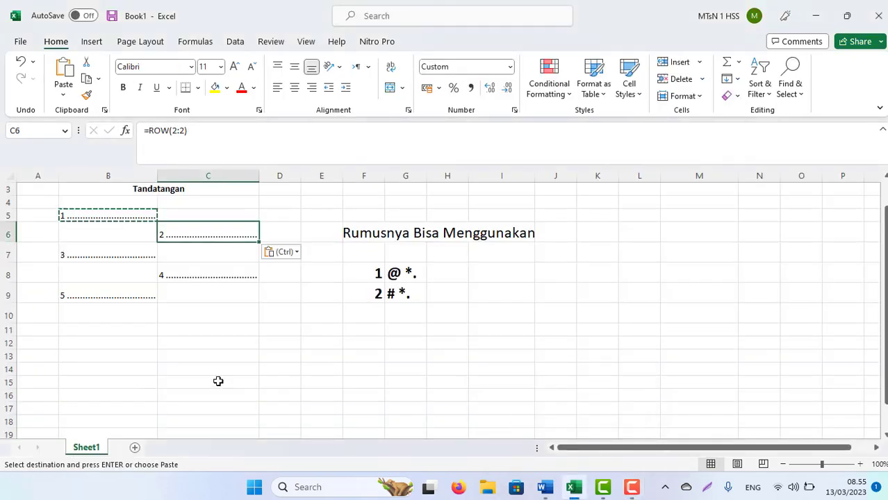
click(123, 330)
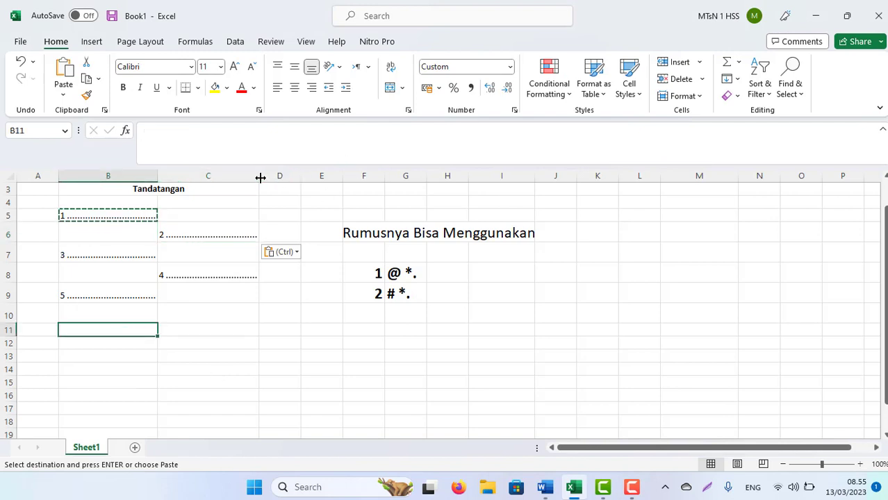
key(Escape)
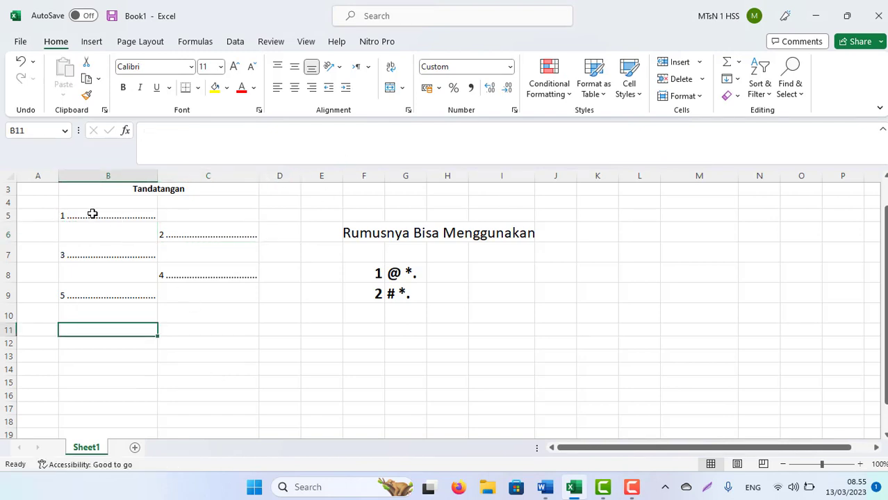
click(82, 215)
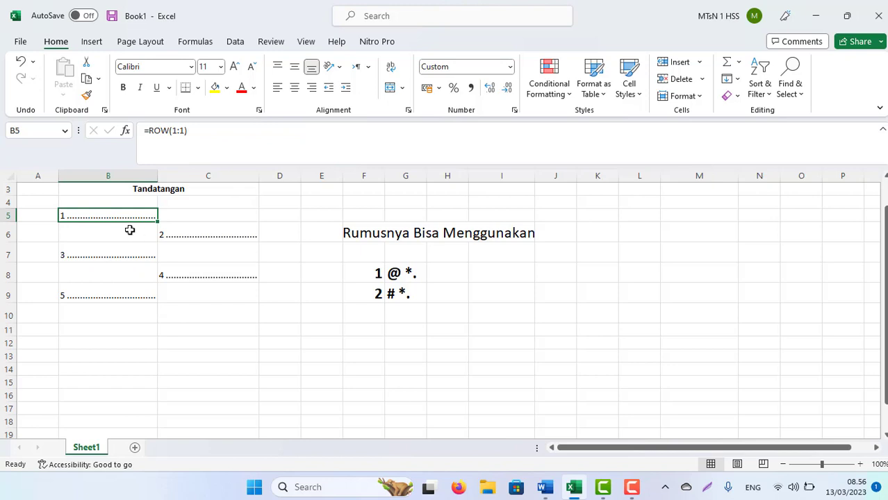
- Clear the numbered dotted signature lines from B5:C10
click(168, 356)
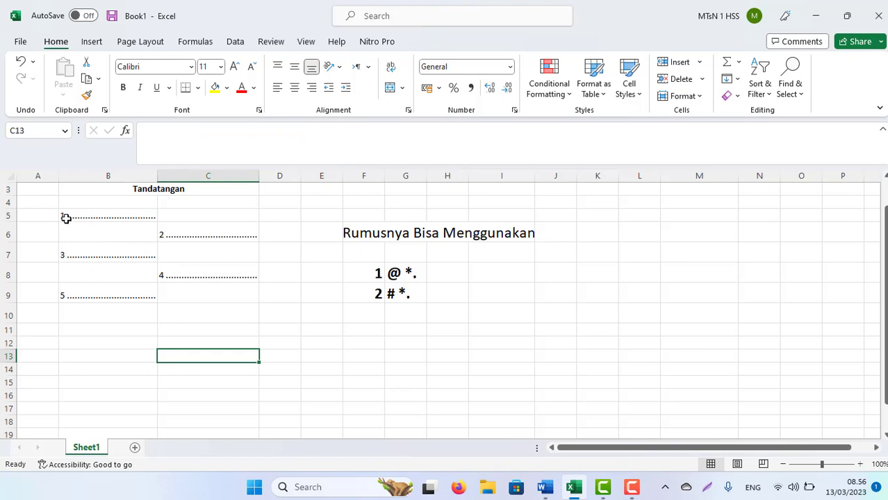
drag(66, 218, 207, 313)
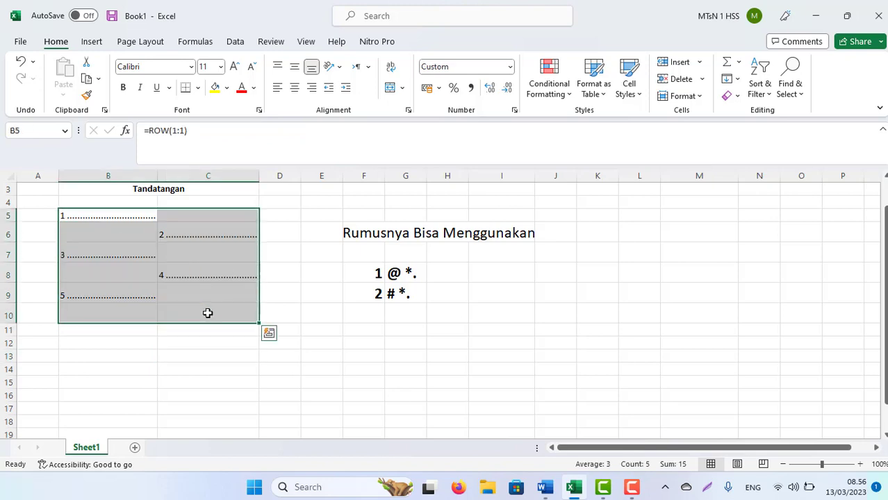
key(Delete)
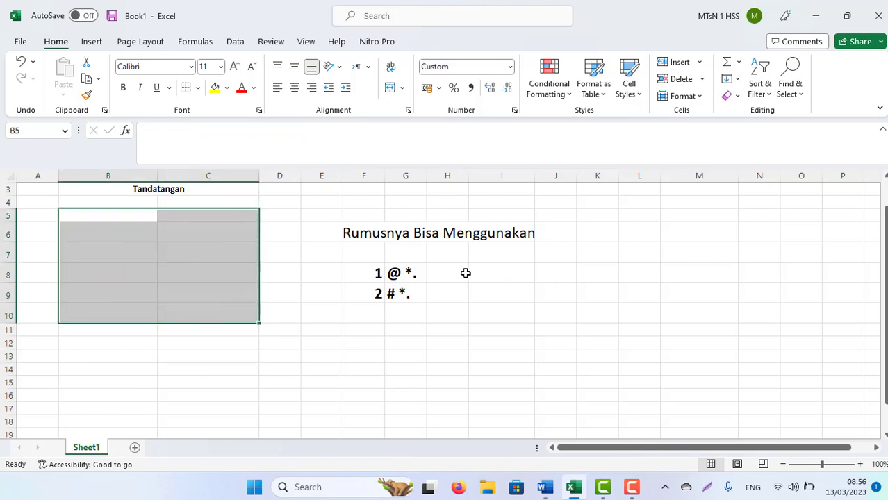
click(302, 296)
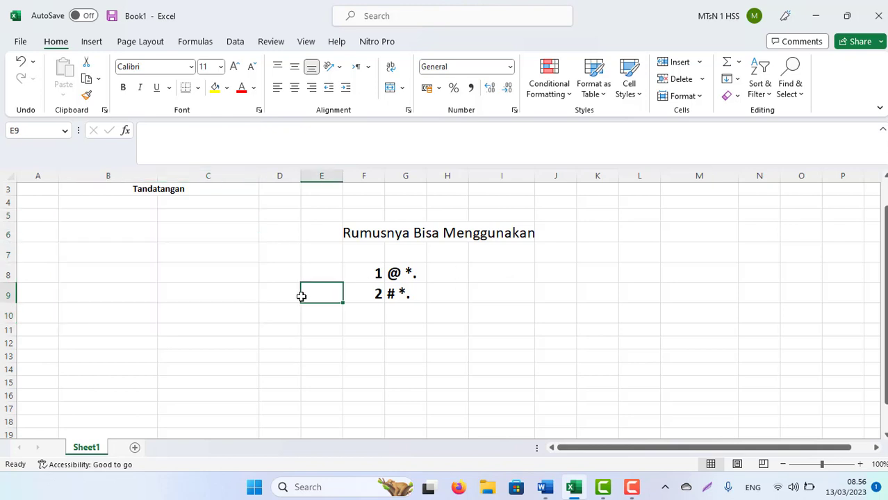
click(377, 274)
click(420, 347)
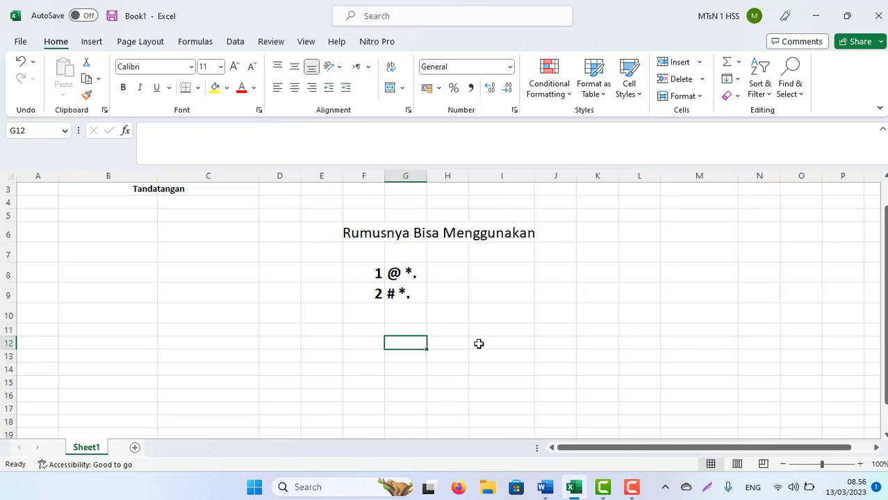
click(381, 297)
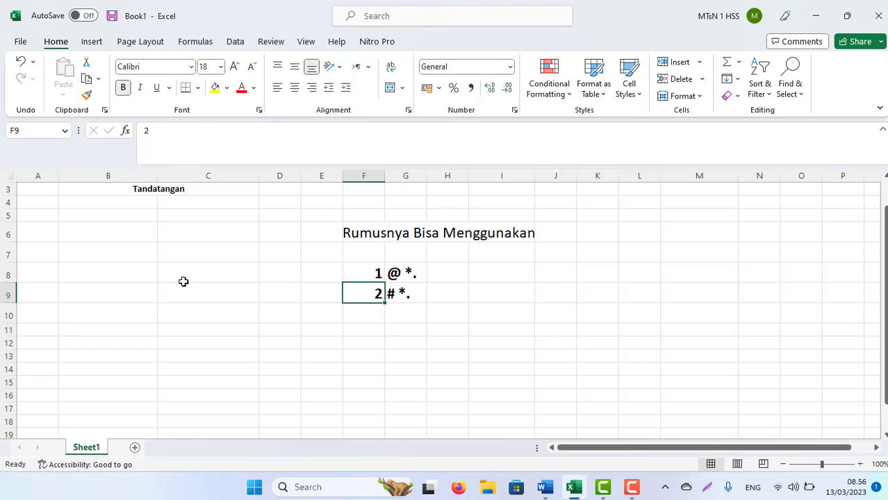
click(377, 272)
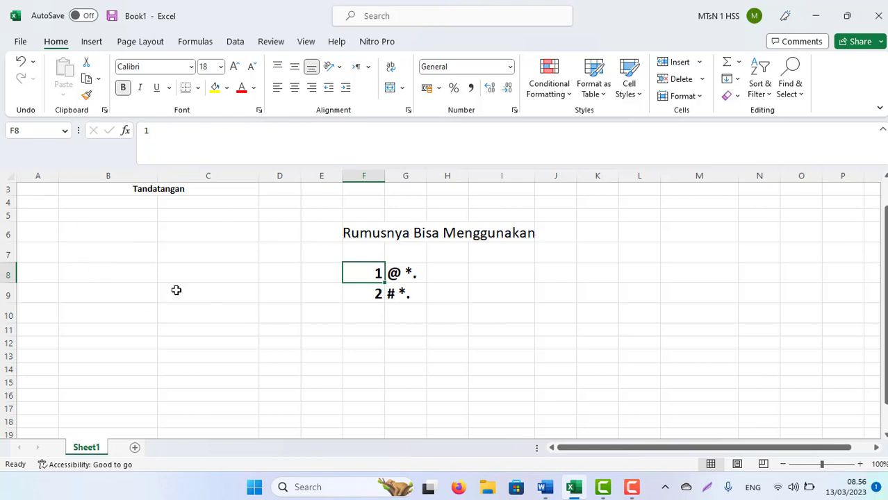
click(69, 253)
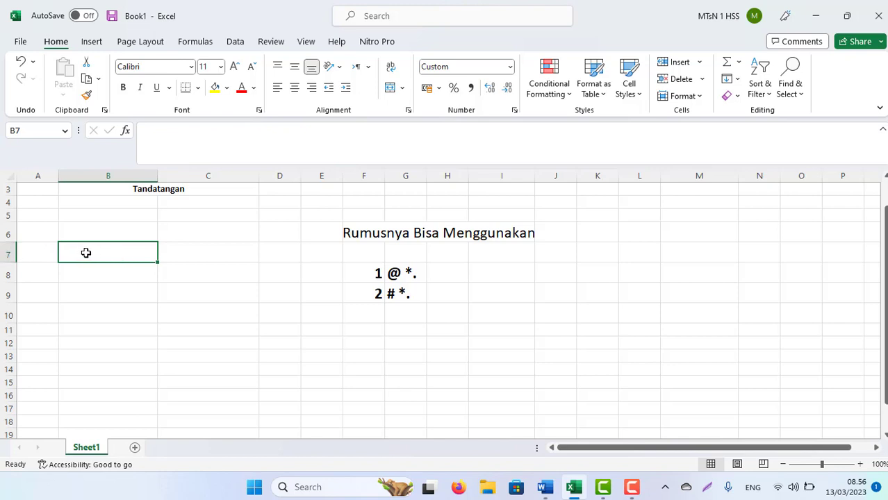
- Replace B7's General format with a custom @ dot-fill code and enter 1 there
right_click(87, 253)
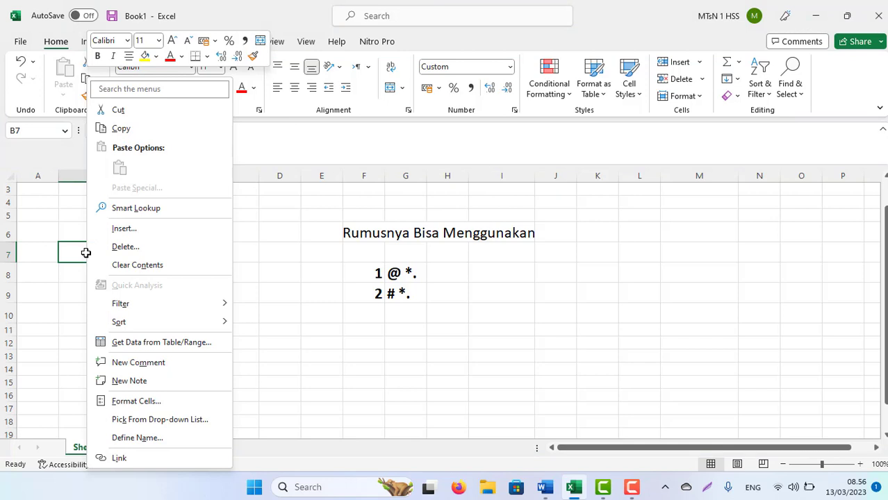
click(137, 402)
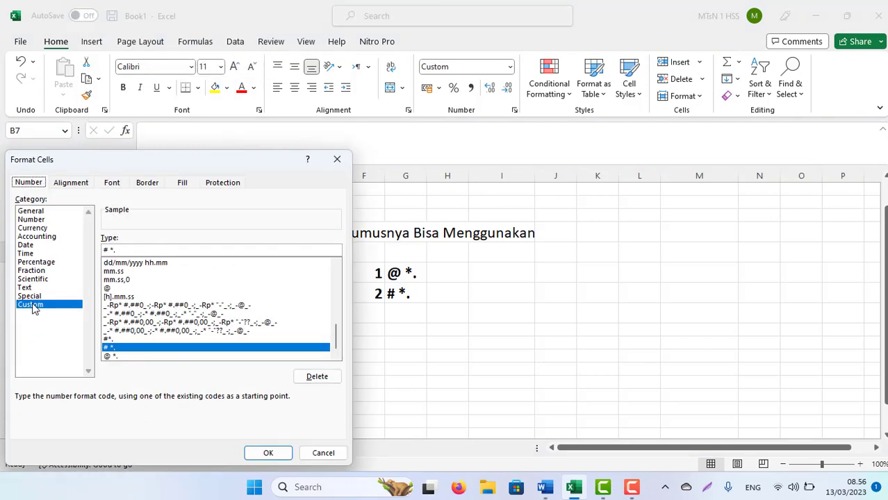
drag(336, 337, 351, 256)
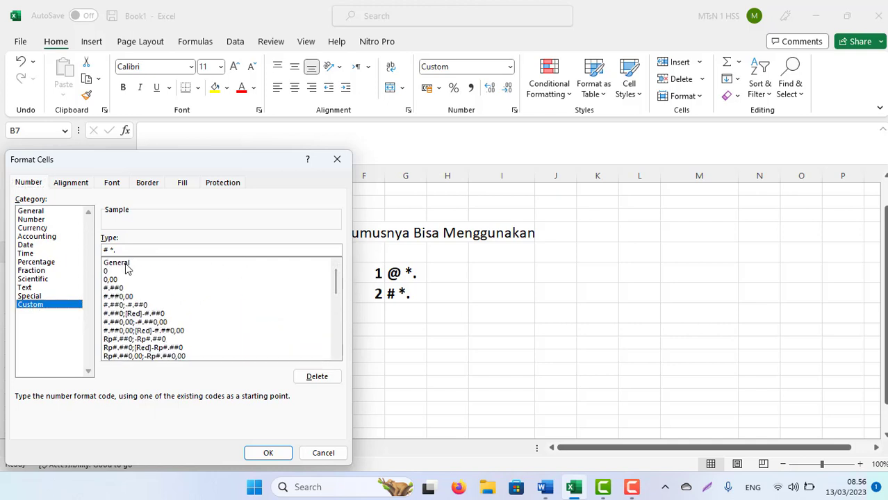
click(127, 268)
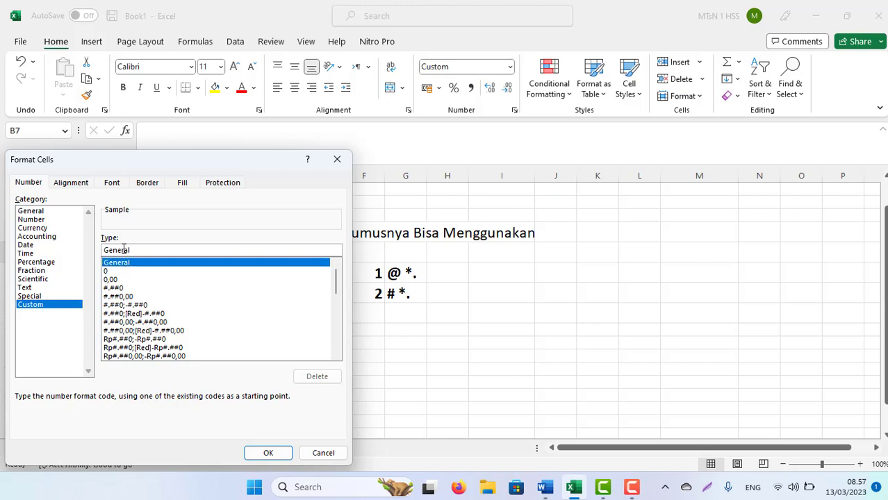
drag(137, 250, 88, 249)
key(BackSpace)
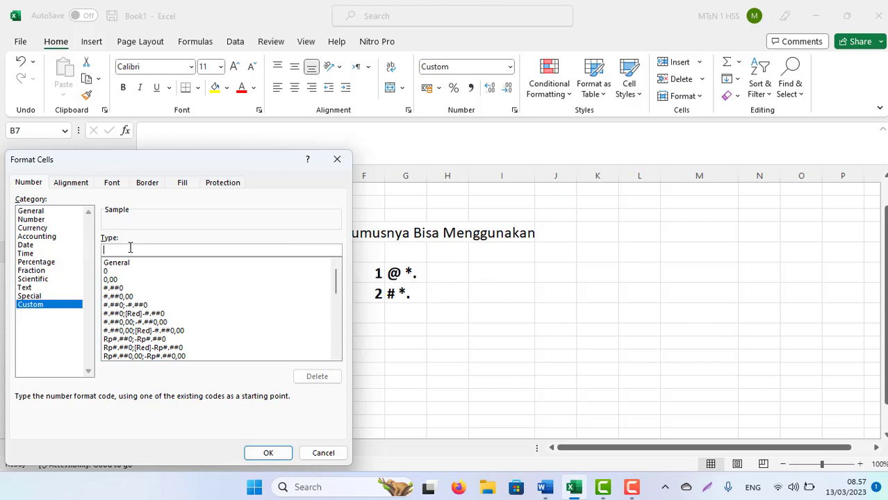
text(@ *.)
click(268, 453)
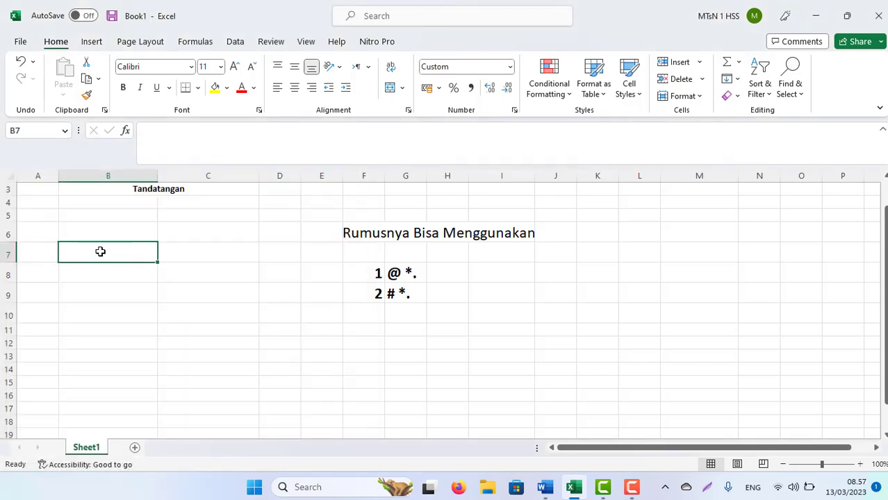
text(1)
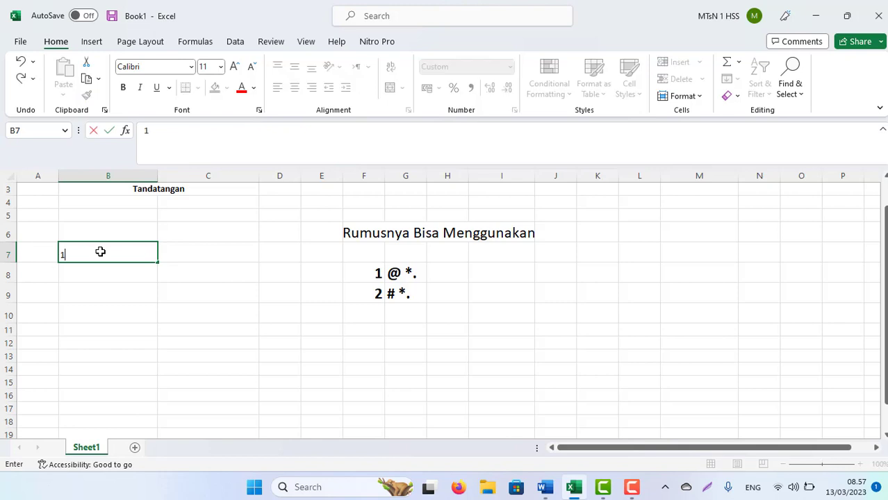
key(Return)
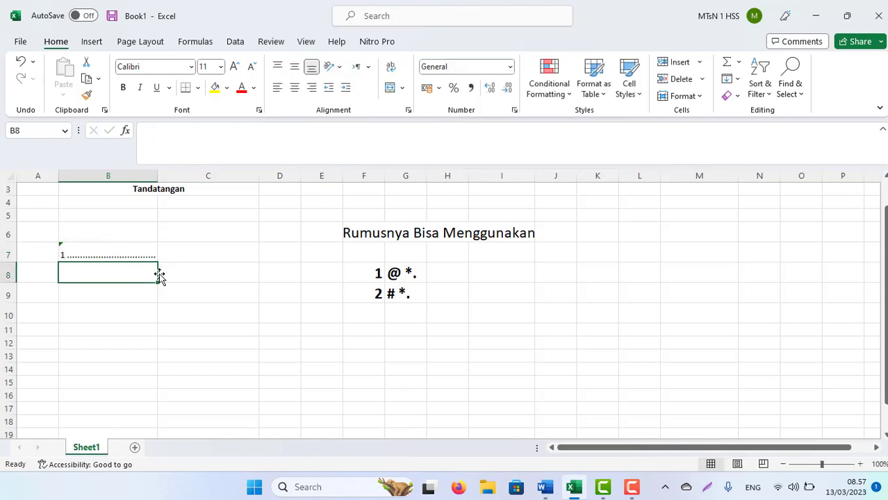
click(71, 254)
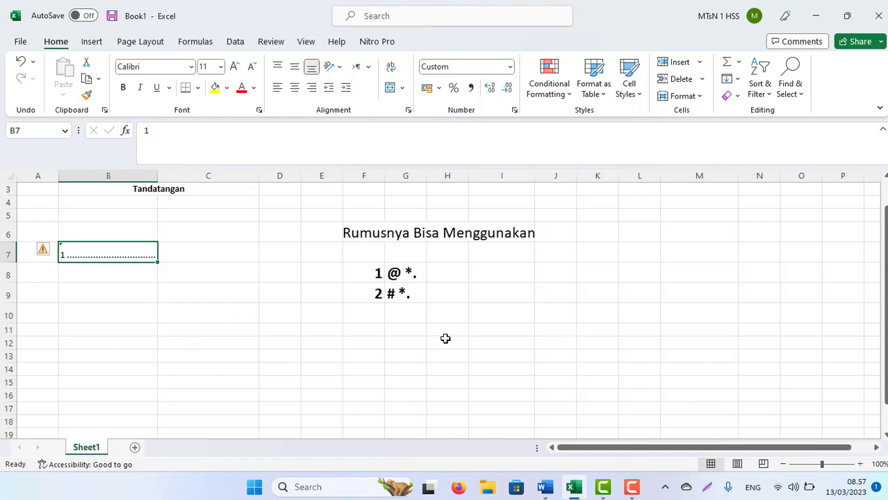
- Give B10 a custom # dot-leader number format in place of General
click(387, 295)
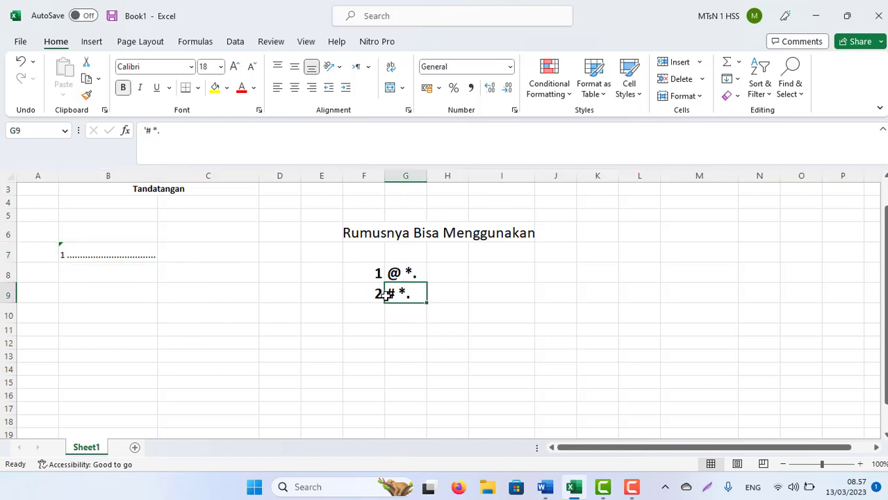
click(82, 311)
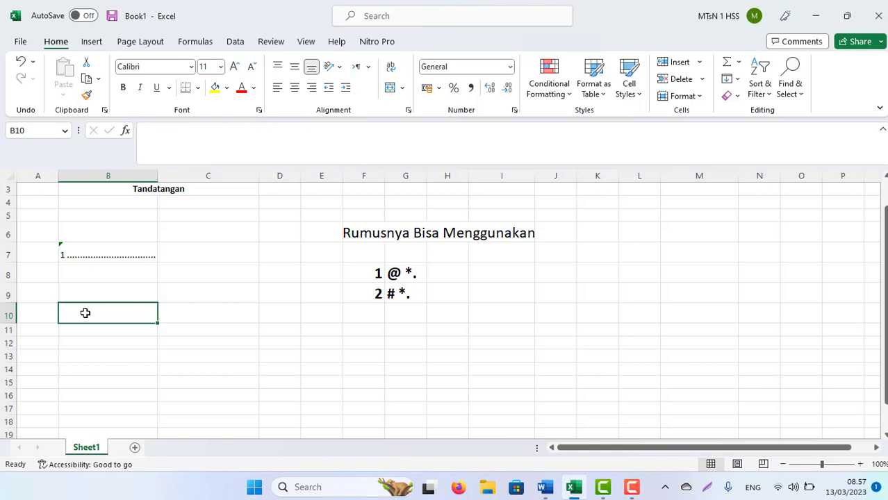
right_click(85, 313)
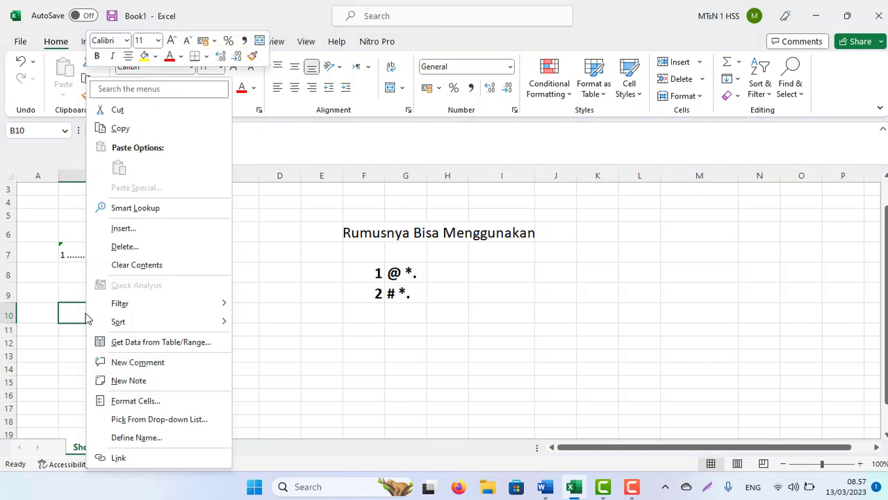
click(124, 408)
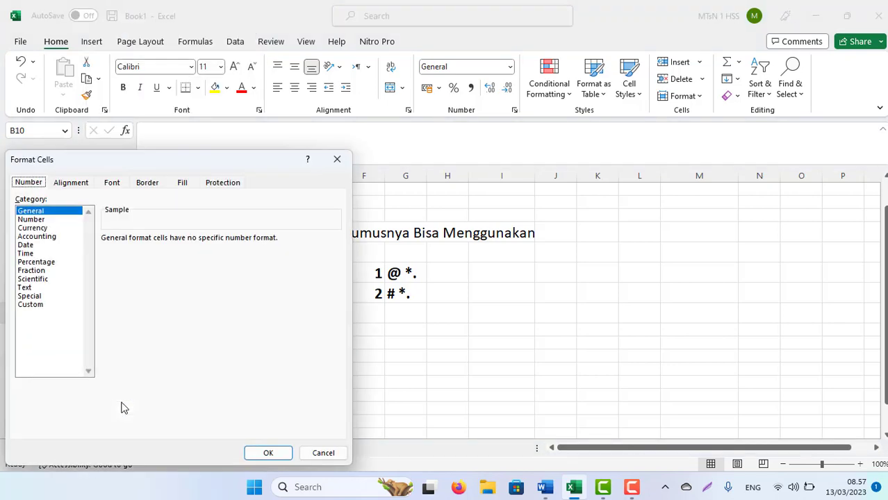
click(34, 304)
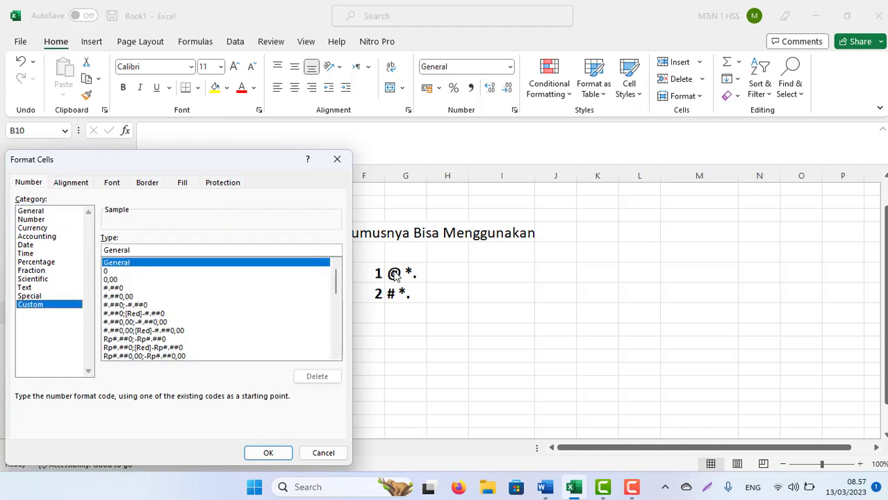
double_click(138, 250)
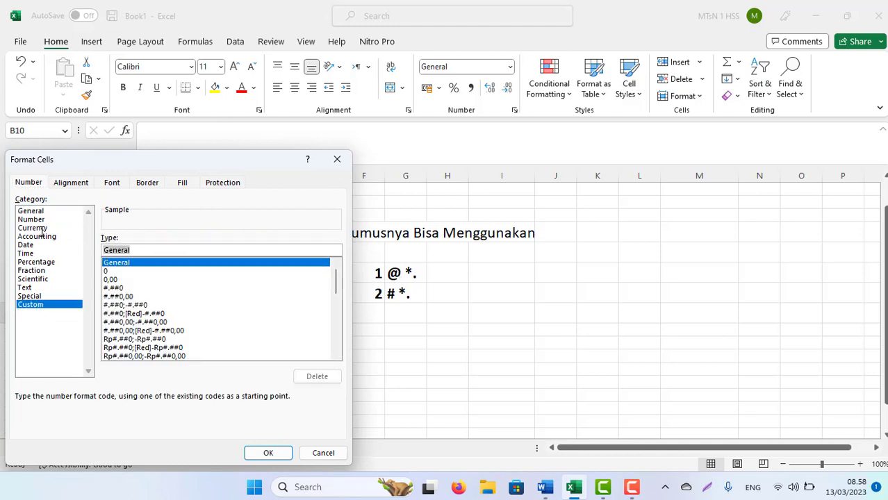
key(BackSpace)
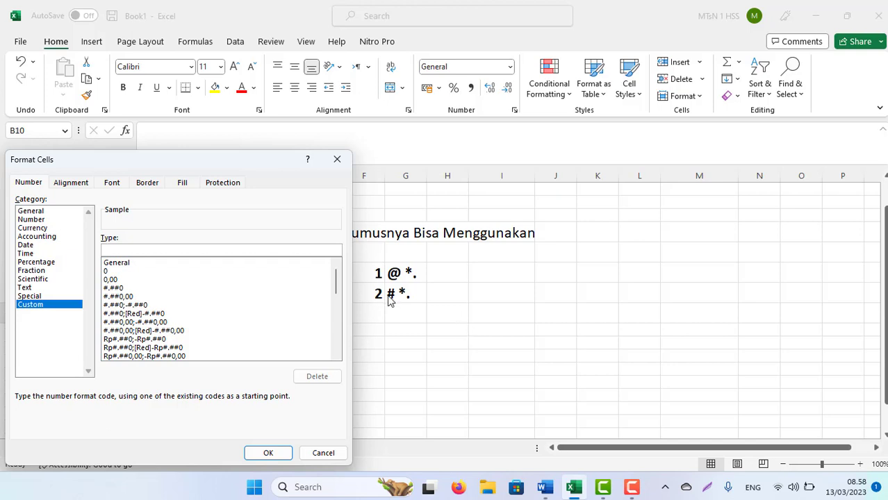
text(# *)
text(.)
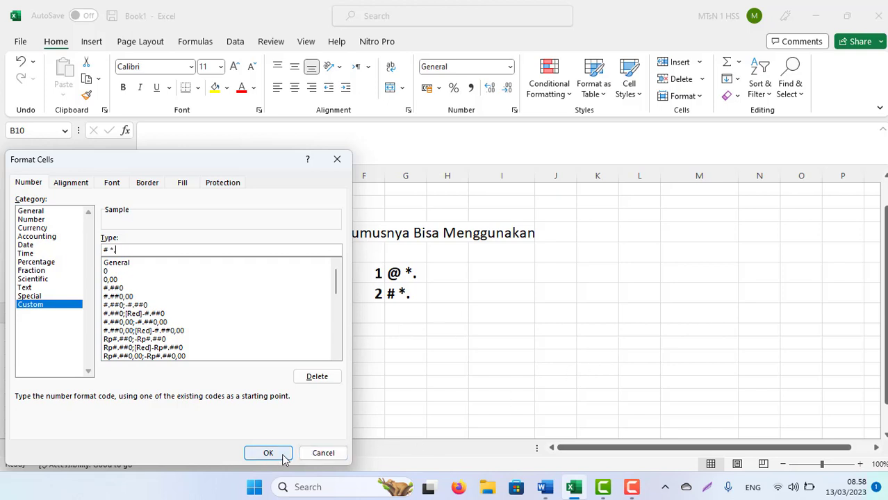
click(282, 457)
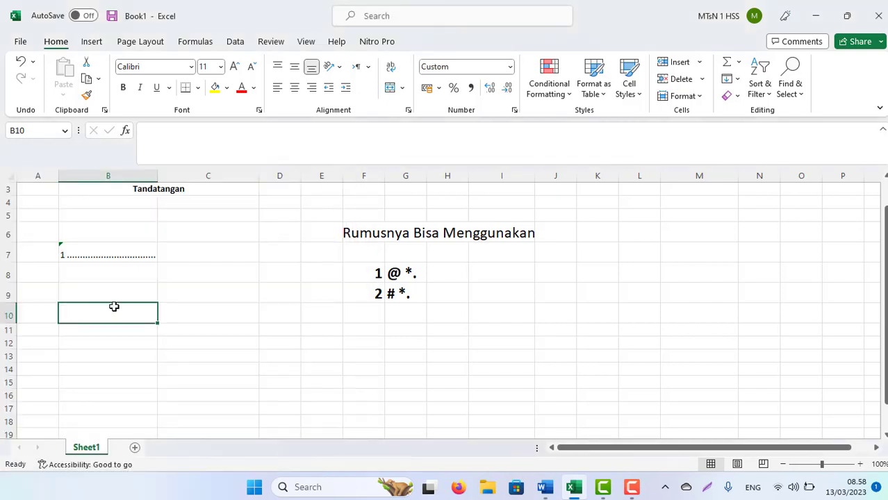
- Enter 2 in B10 and narrow column B
text(2)
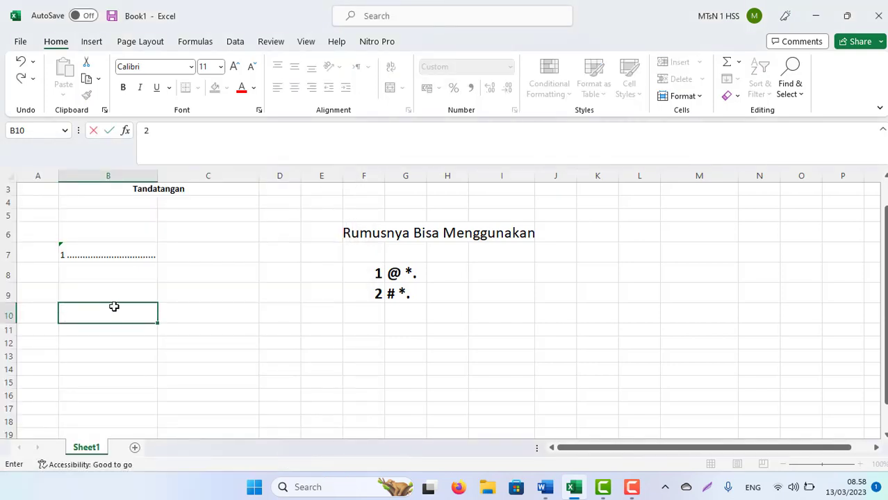
key(Return)
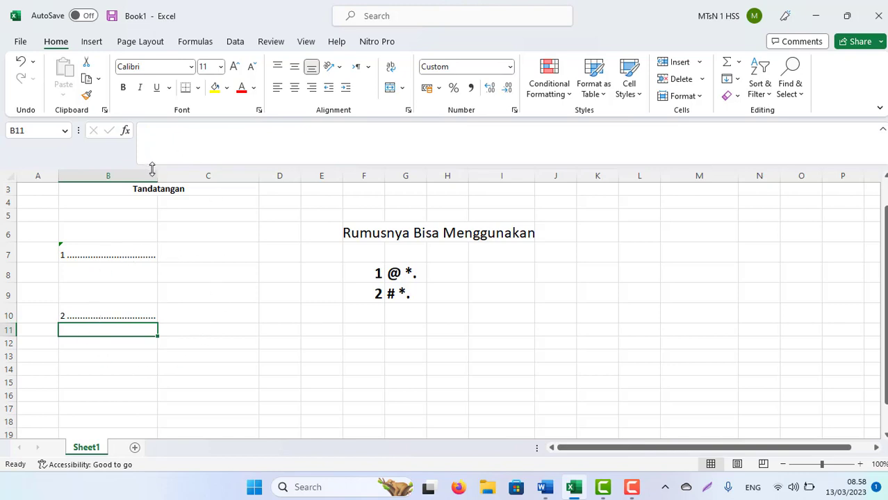
mouse_move(157, 176)
mouse_down()
mouse_move(112, 176)
mouse_move(158, 176)
mouse_up()
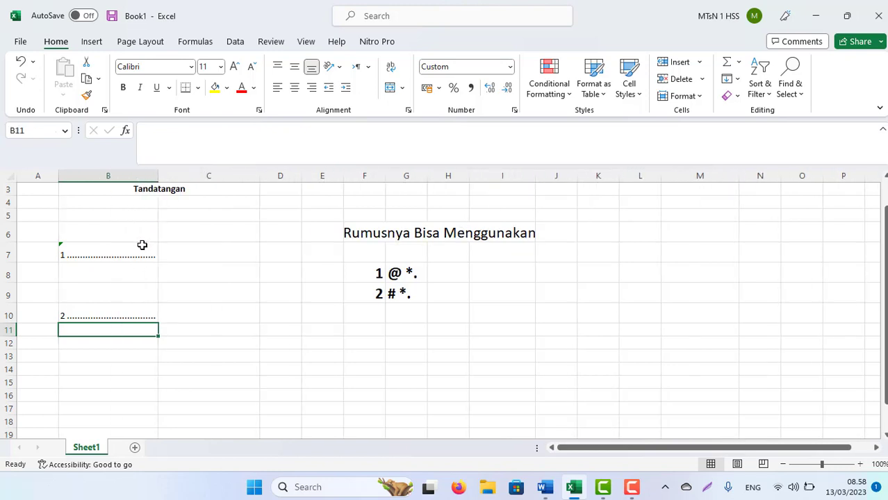
click(382, 274)
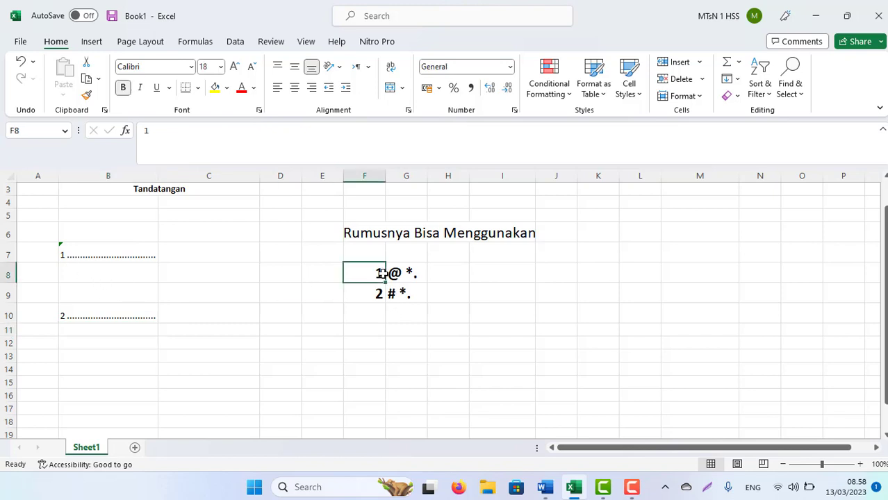
click(828, 465)
click(77, 279)
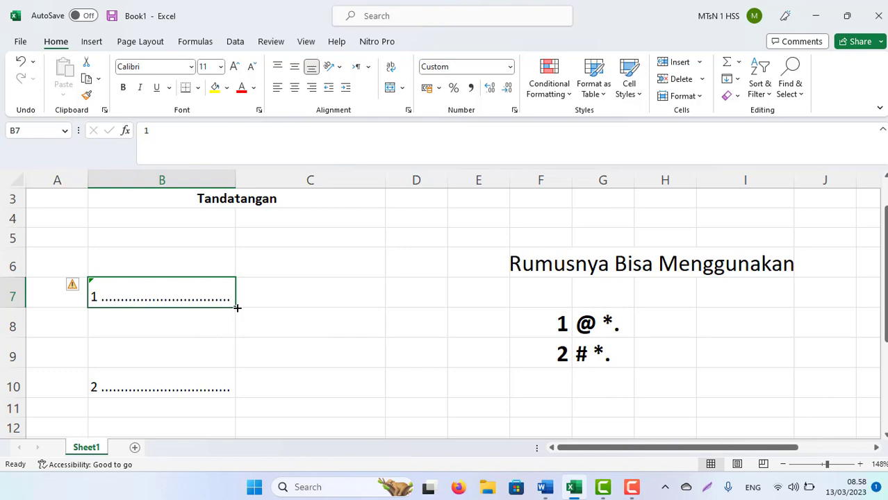
drag(237, 306, 235, 364)
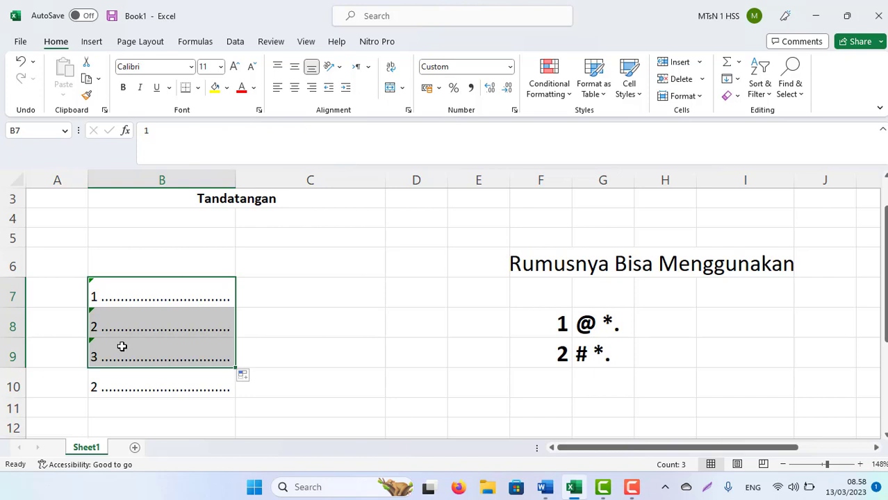
key(ctrl+z)
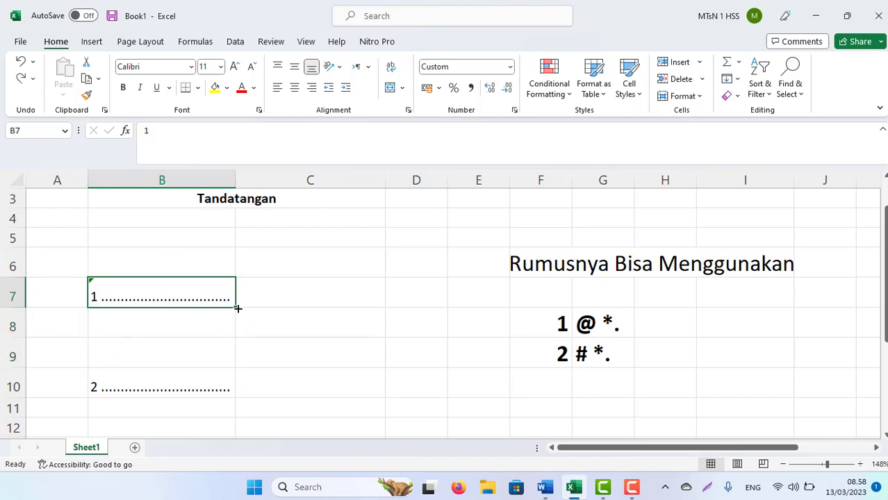
drag(237, 308, 240, 364)
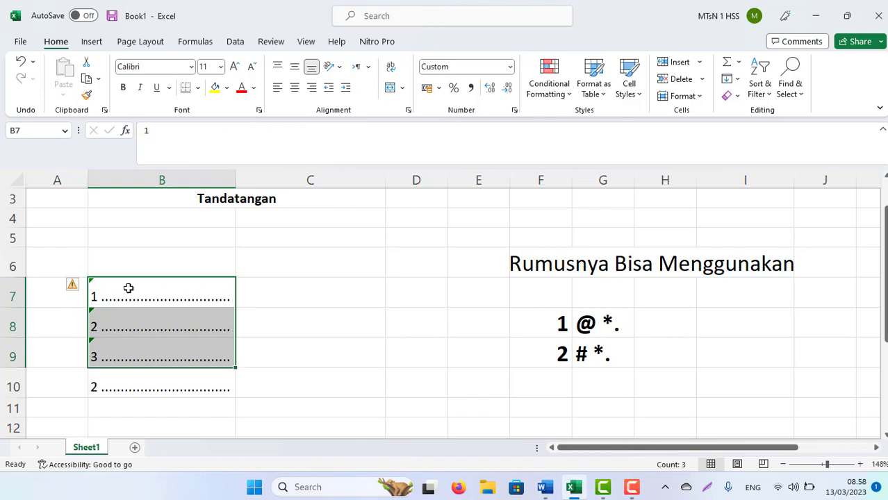
key(ctrl+z)
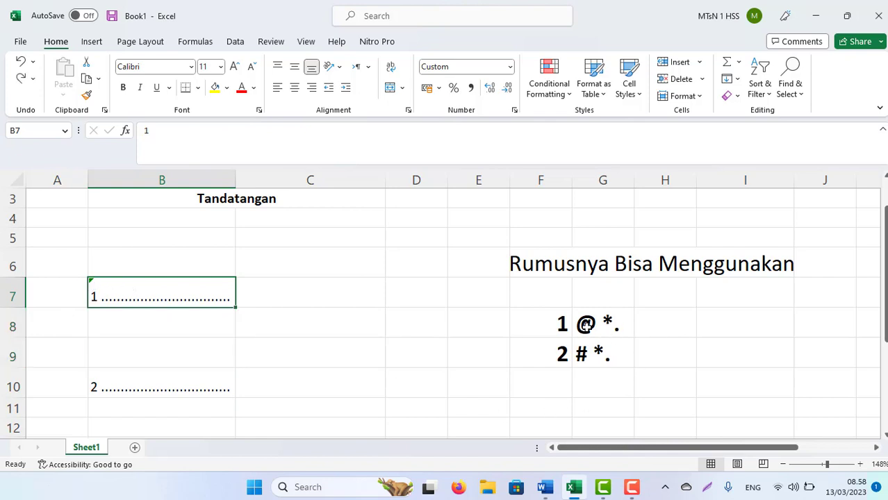
click(123, 386)
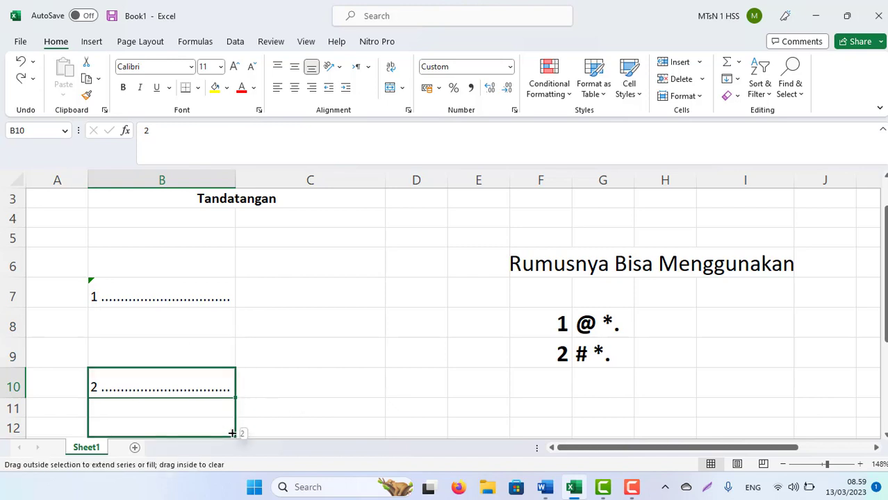
drag(236, 400, 232, 431)
click(131, 404)
key(Down)
key(Down)
key(Down)
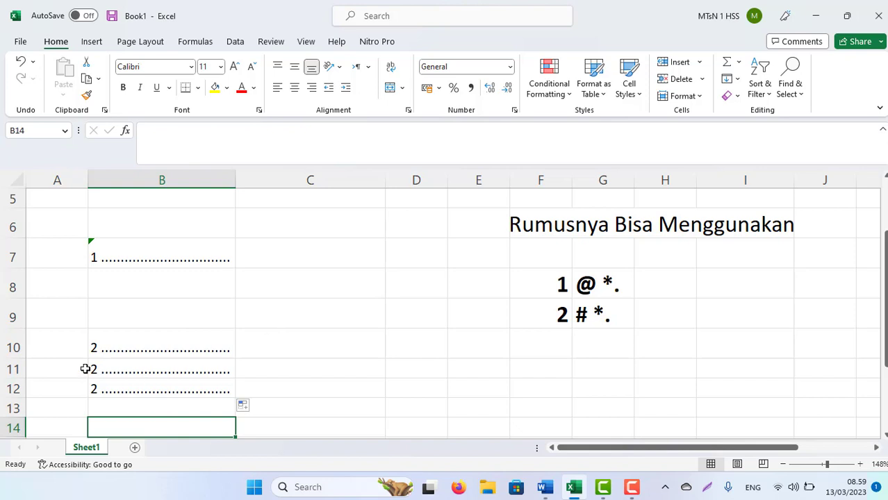
drag(87, 369, 188, 391)
key(Delete)
key(Up)
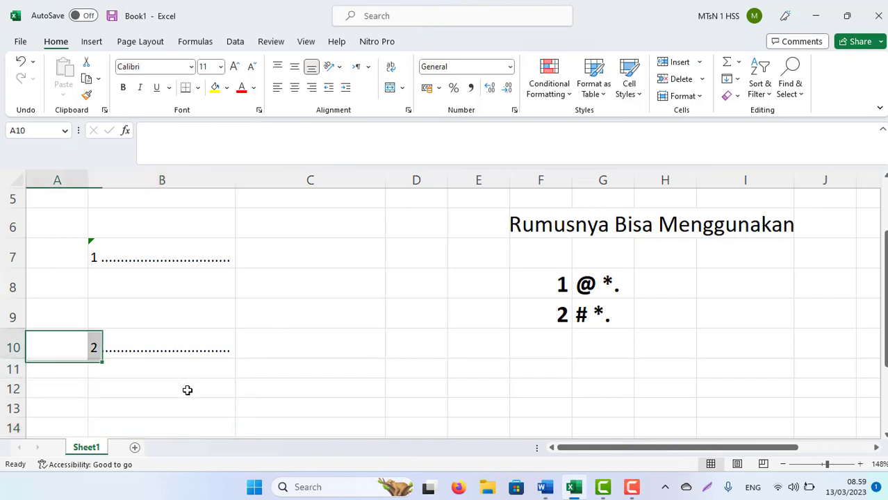
key(Up)
key(Up)
key(Up)
key(Up)
key(Down)
key(Down)
key(Down)
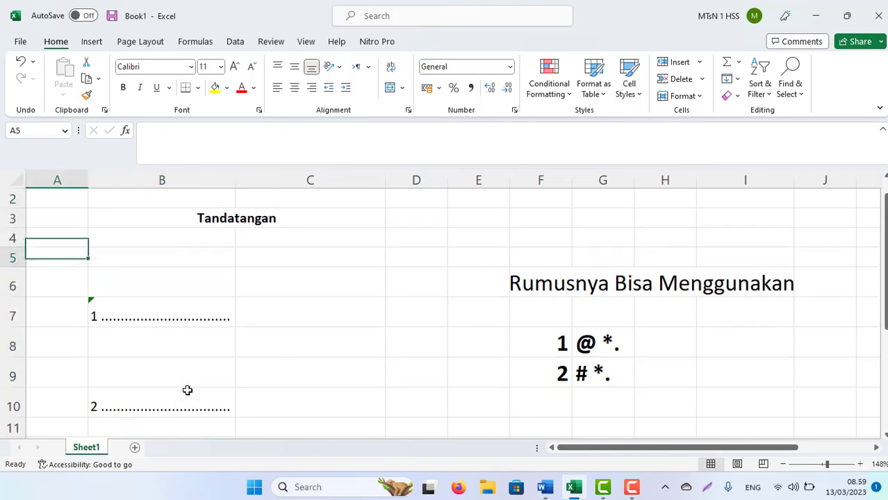
key(Down)
key(Down)
key(Down)
key(Down)
key(Down)
key(Down)
key(Down)
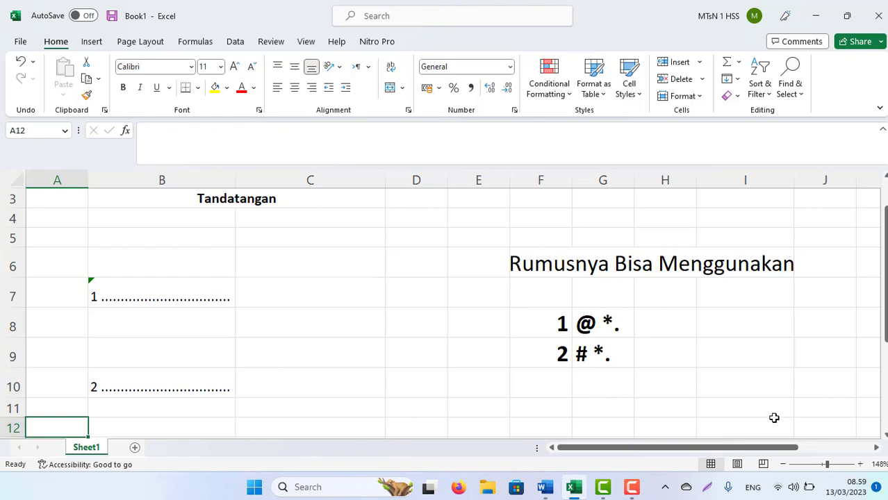
- Review the F8:G9 format examples, then select A7:B10 covering both dotted lines
click(83, 292)
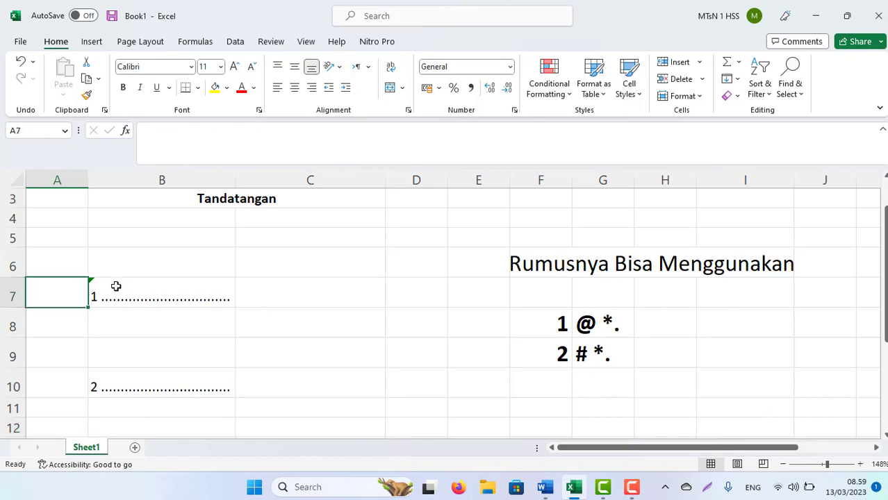
click(115, 285)
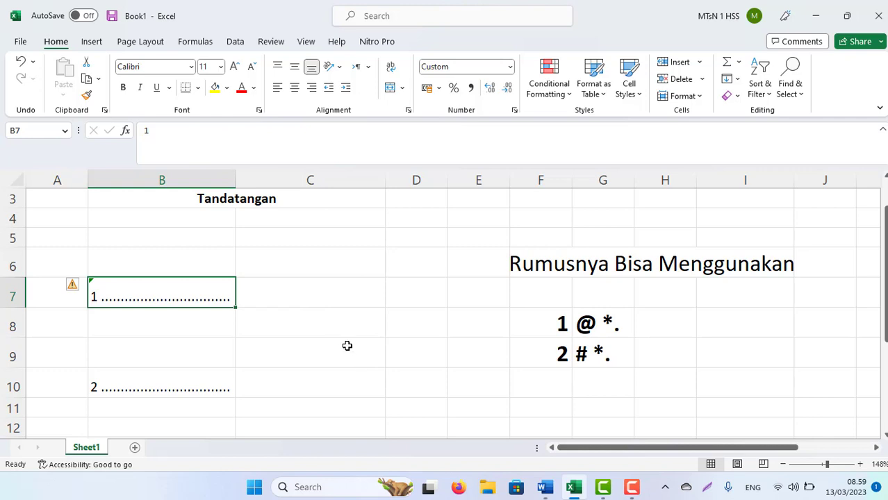
drag(556, 314, 630, 333)
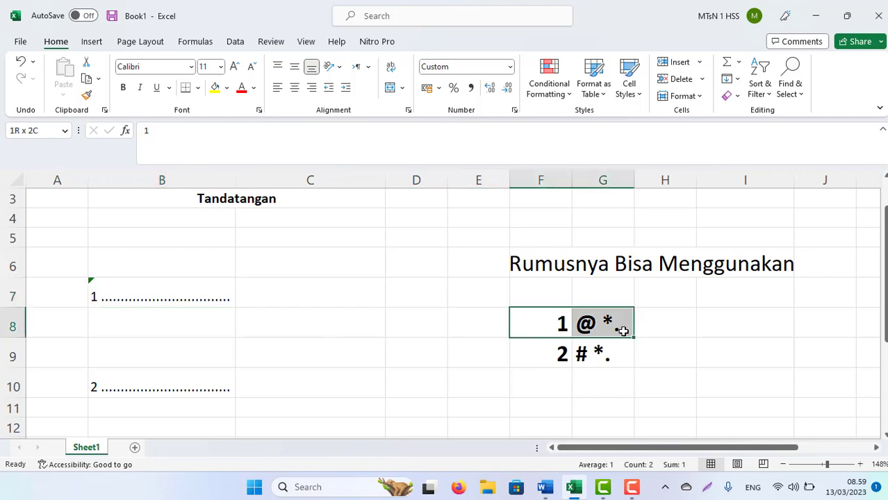
drag(535, 343, 622, 360)
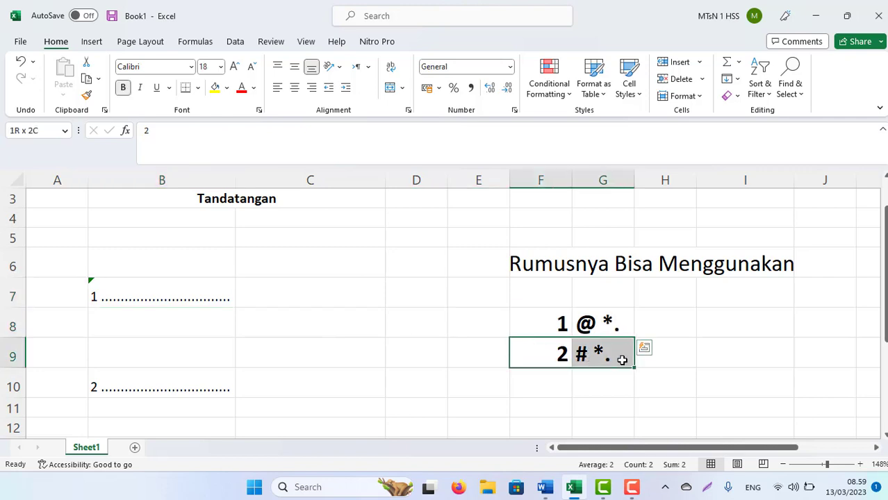
drag(536, 318, 640, 323)
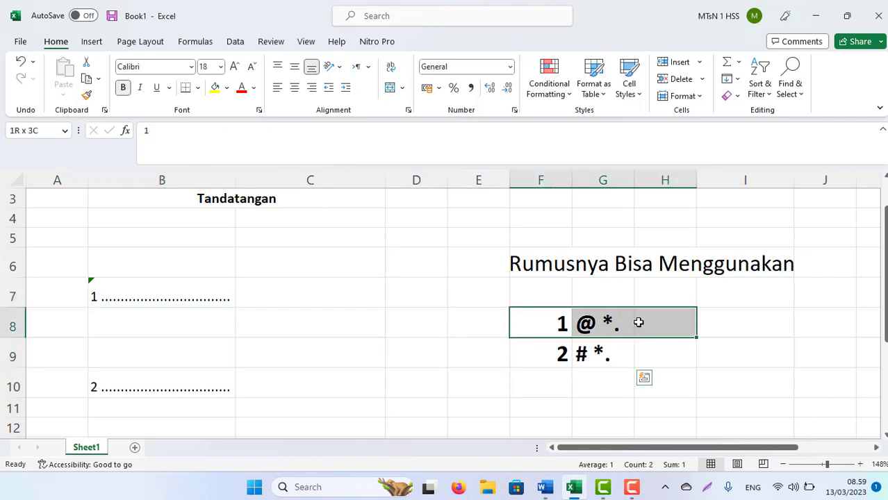
click(530, 390)
drag(545, 346, 618, 355)
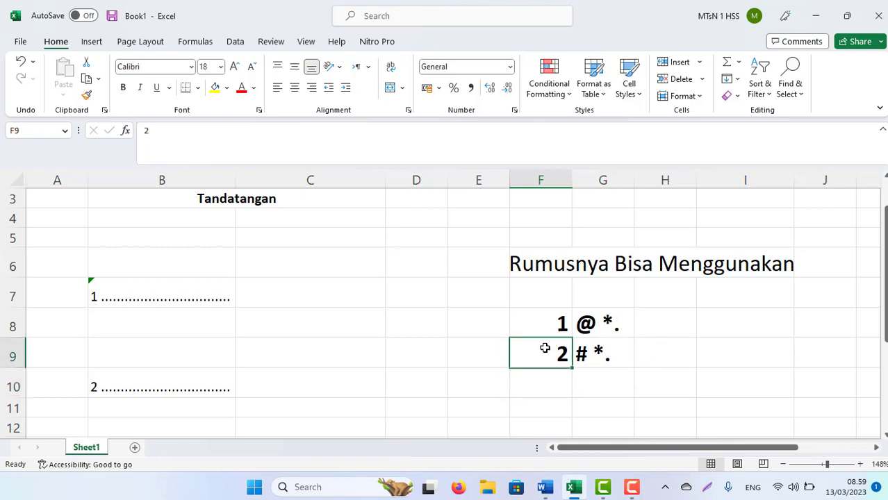
click(239, 365)
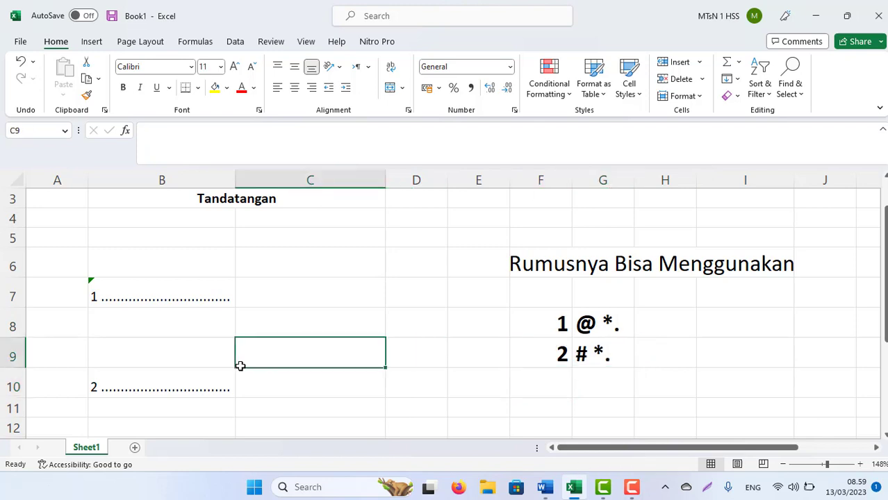
click(84, 297)
drag(132, 310, 232, 388)
- Clear the dotted lines from A7:B10 and select cell B6 for the first line
key(Delete)
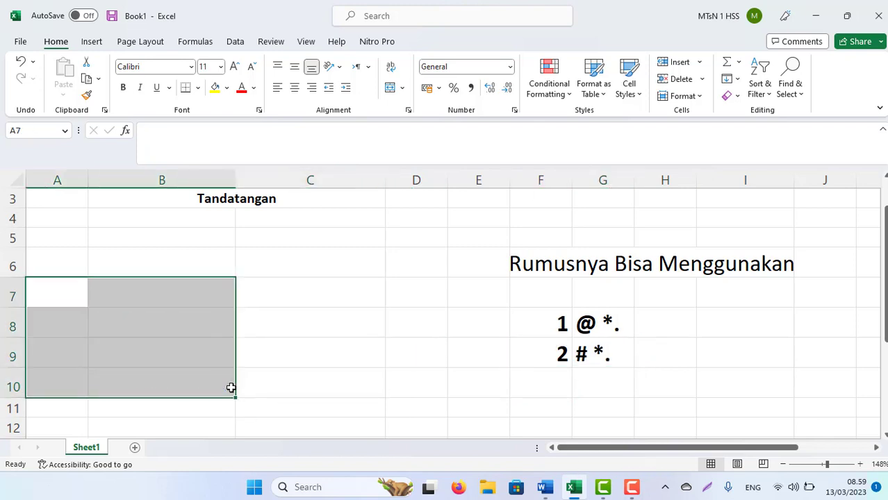
key(Up)
key(Up)
key(Right)
key(Down)
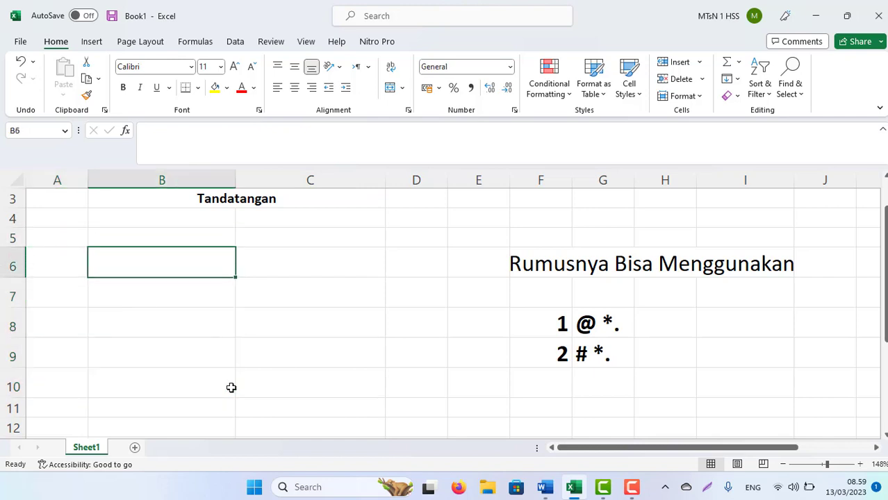
key(Up)
click(561, 355)
drag(562, 355, 625, 351)
click(160, 266)
- Apply the '# *.' custom dot-leader number format to cell B6
right_click(168, 266)
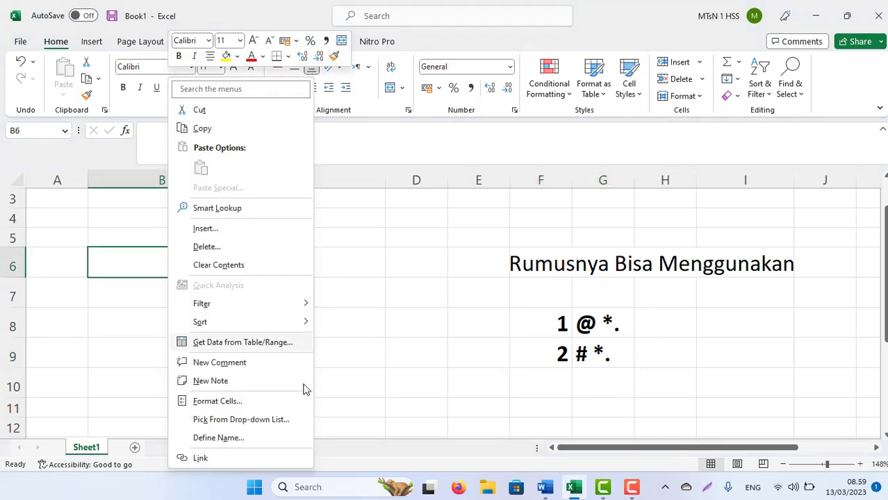
click(211, 402)
click(70, 305)
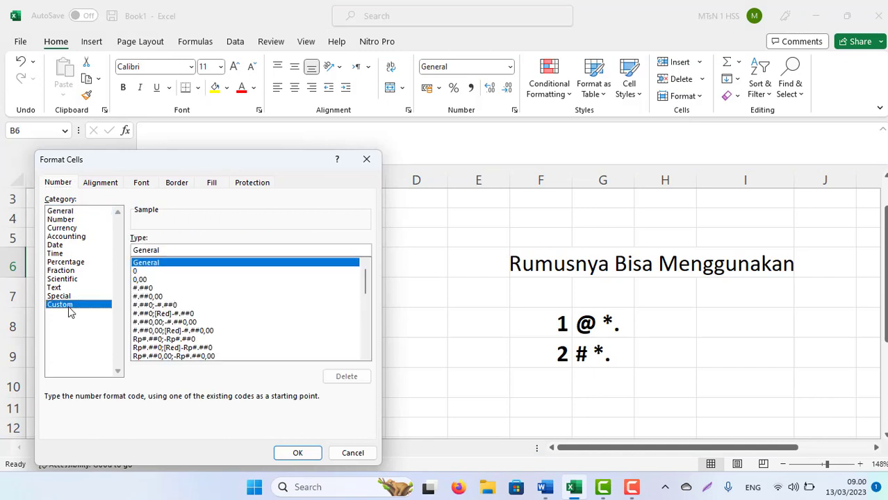
drag(361, 295, 365, 369)
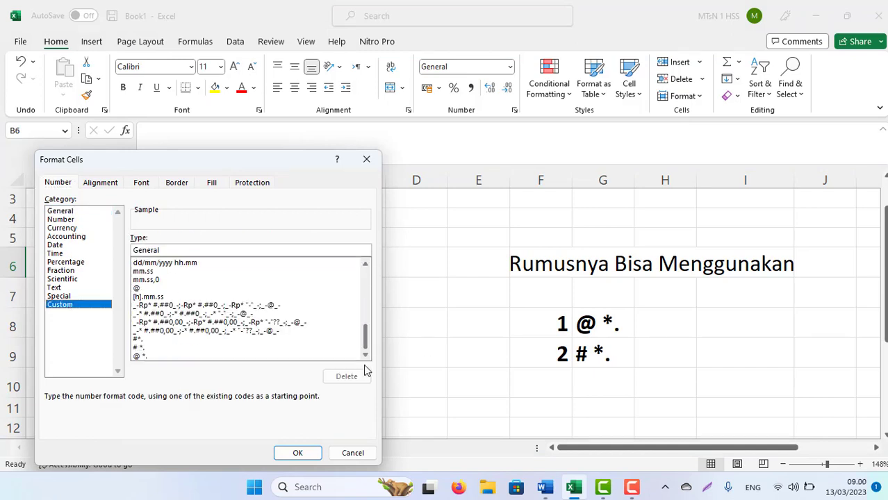
click(141, 348)
click(298, 452)
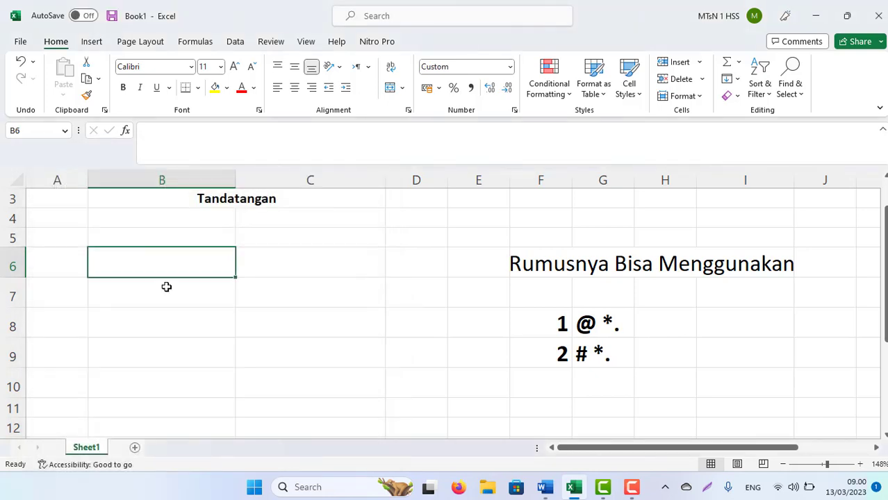
- Test-enter 1 in B6, then clear it again
text(1)
key(Return)
key(Up)
key(Delete)
- Enter the formula =ROW(1:1) in B6 so it shows 1 with dot leaders
text(=)
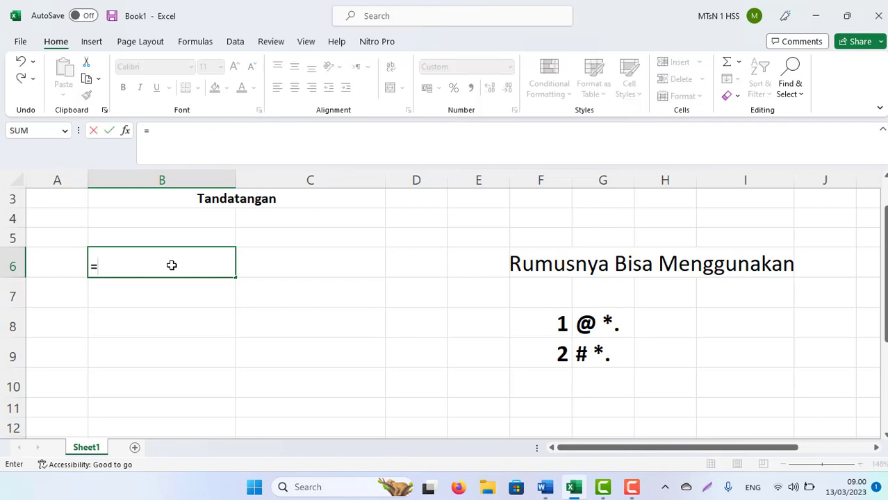
text(R)
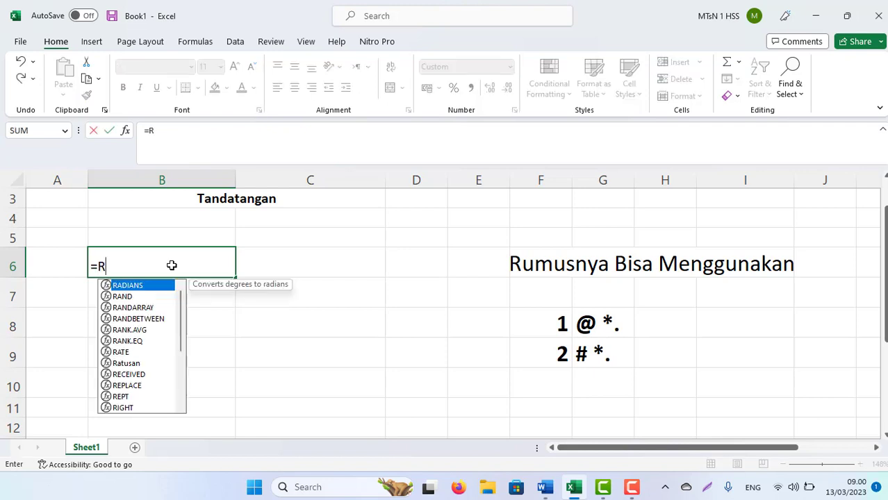
text(OW)
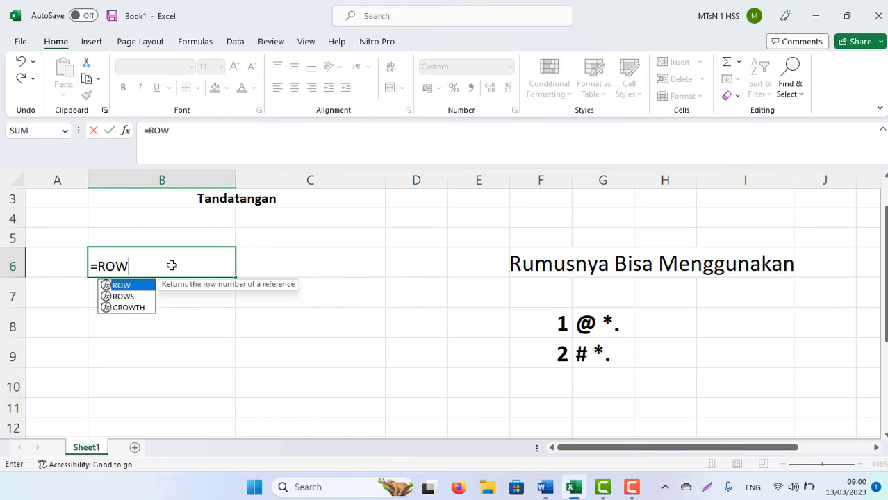
double_click(117, 288)
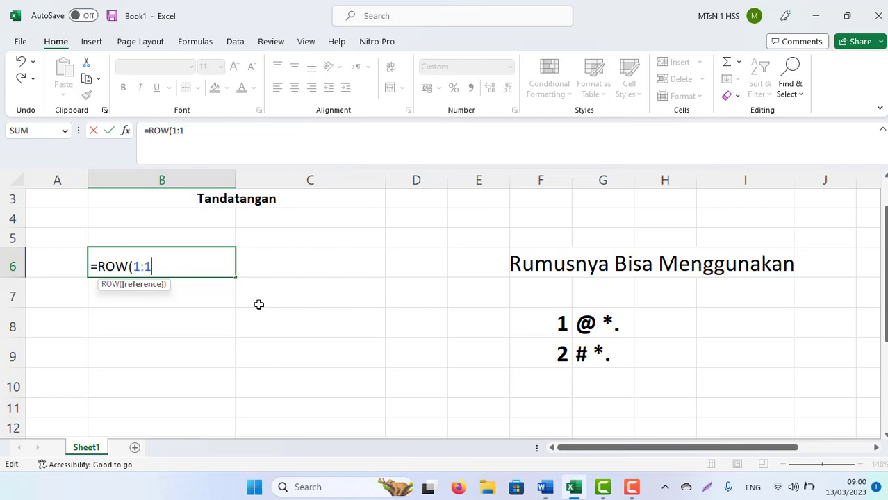
text())
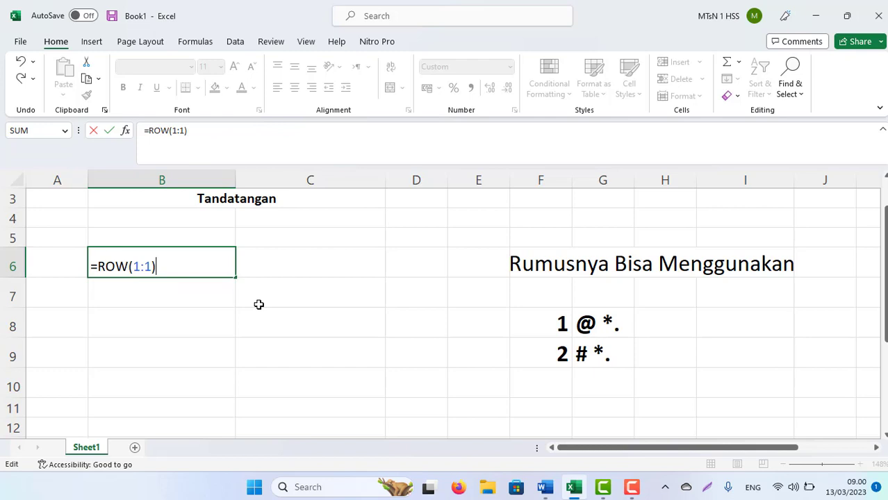
key(Return)
key(Up)
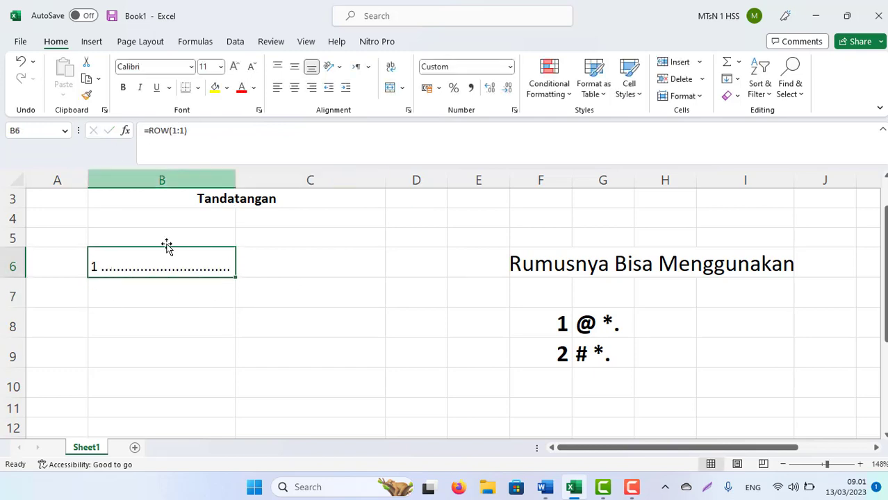
- Copy B6 into C7, then fill the B6:C7 pair down to row 11
key(ctrl+c)
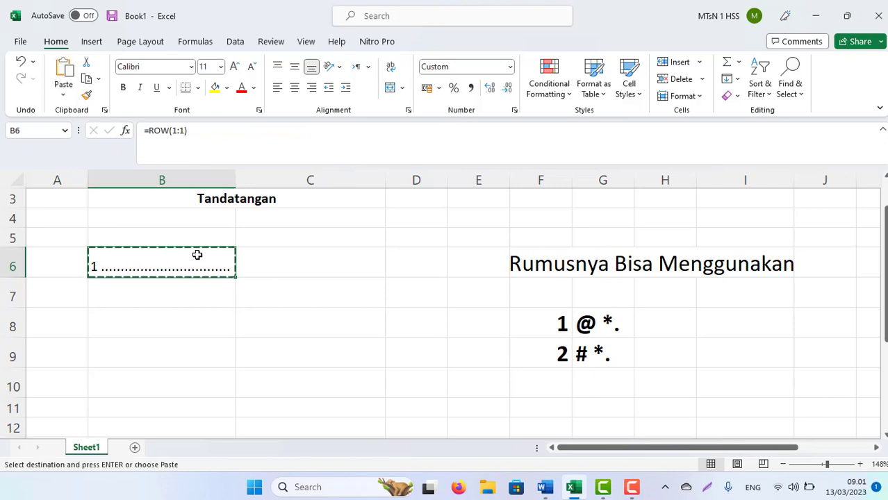
key(Right)
key(Down)
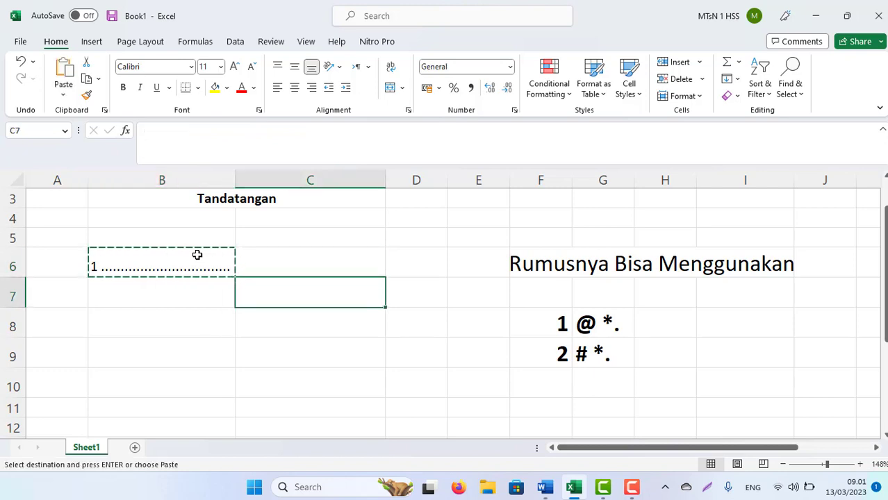
key(ctrl+v)
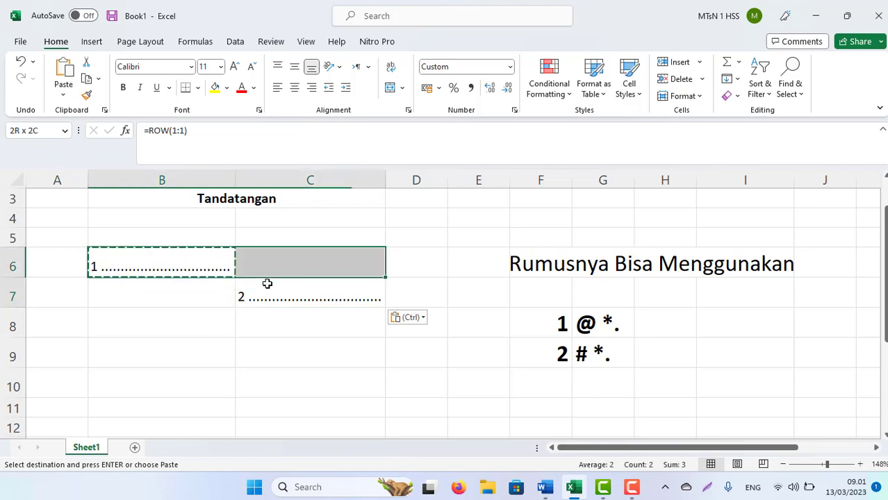
drag(122, 260, 304, 295)
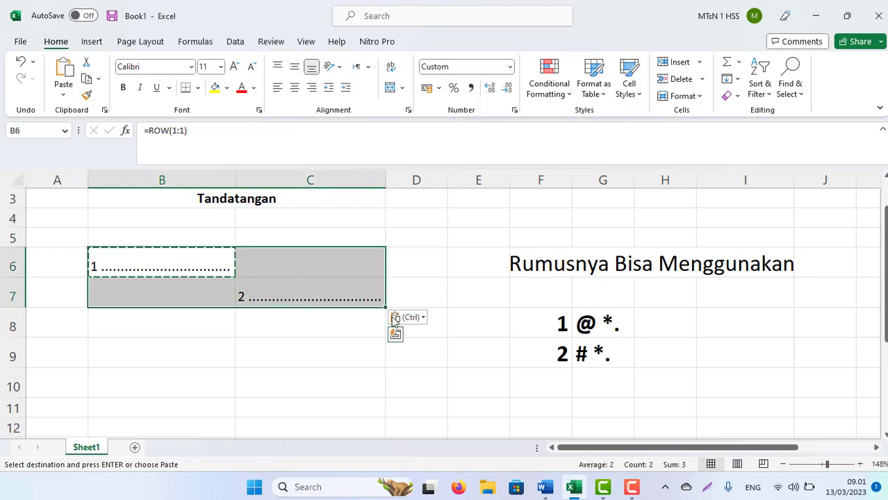
drag(386, 307, 379, 416)
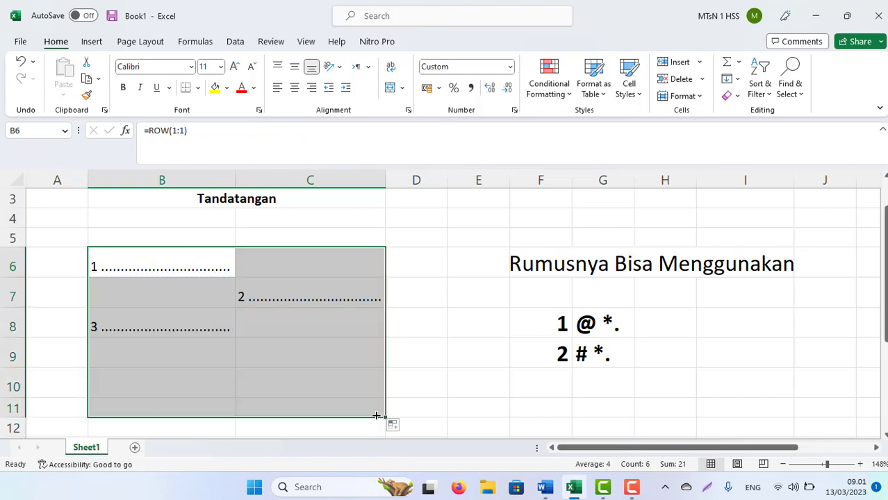
- Step up and down column B to review the existing numbered lines
click(199, 307)
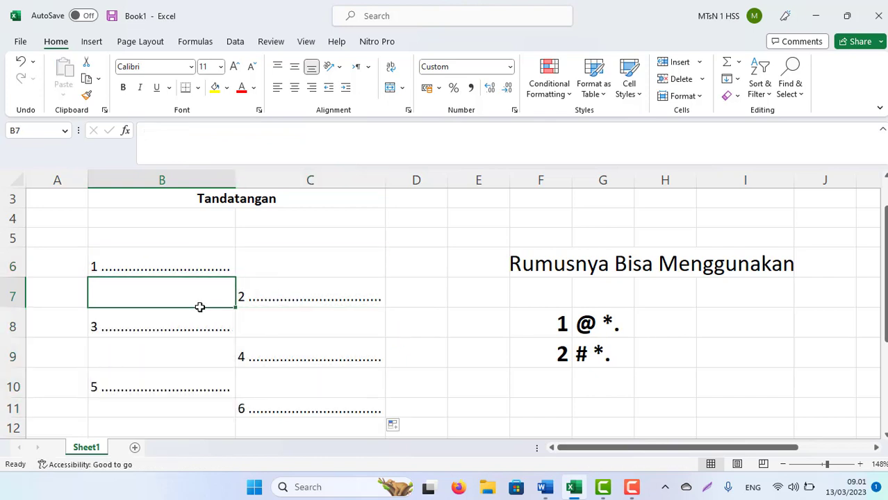
key(Down)
key(Down)
key(Down)
key(Down)
key(Down)
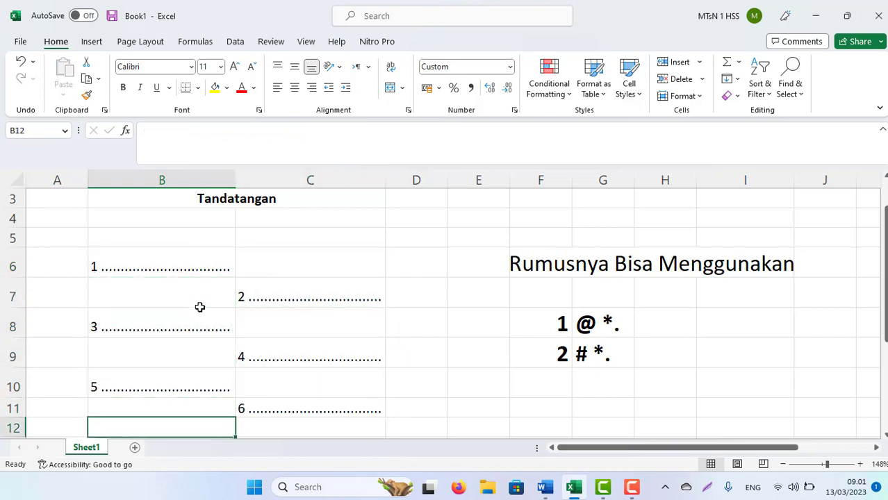
key(Down)
key(Down)
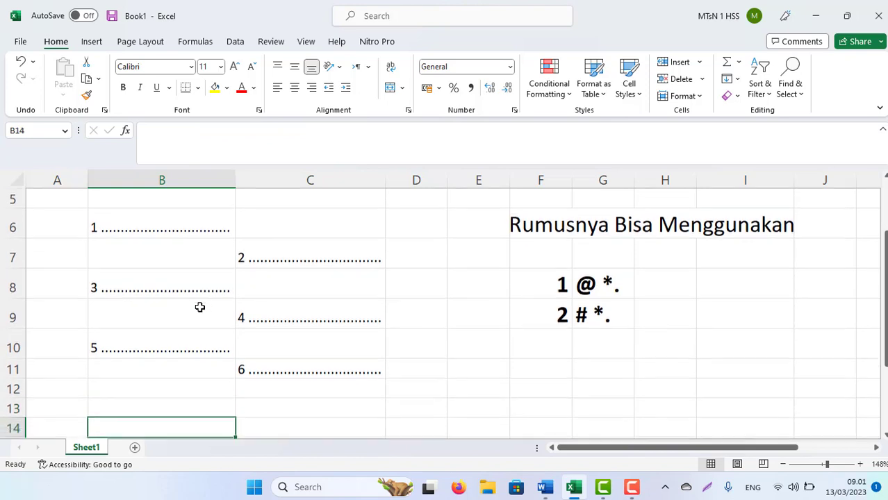
key(Up)
key(Up)
key(Up)
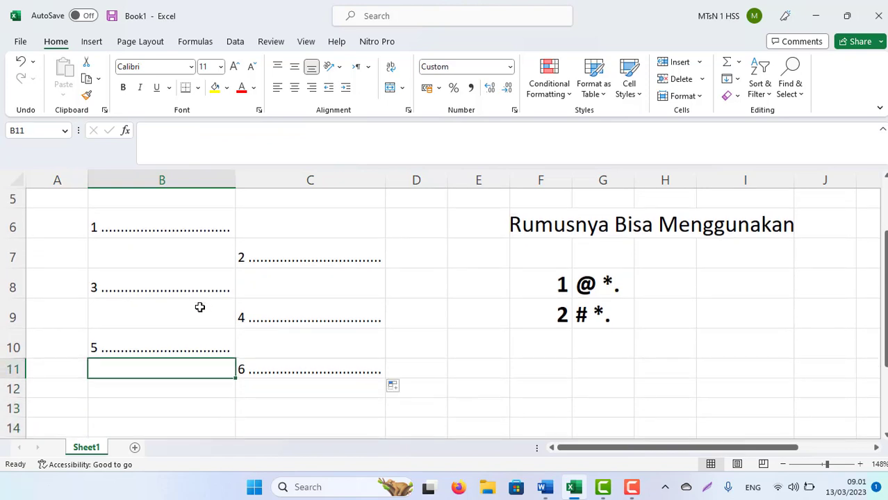
key(Up)
key(Up)
key(Up)
key(Down)
key(Down)
key(Down)
key(Down)
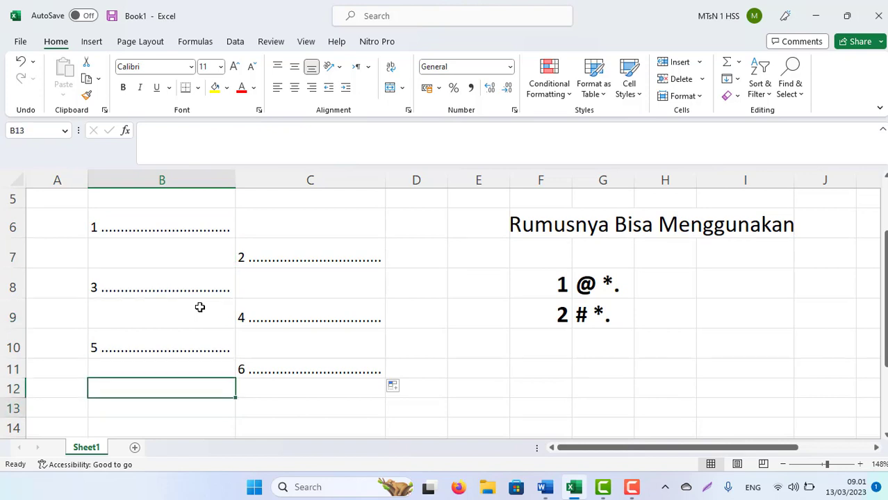
key(Down)
key(Down)
key(Up)
key(Up)
key(Up)
key(Up)
key(Down)
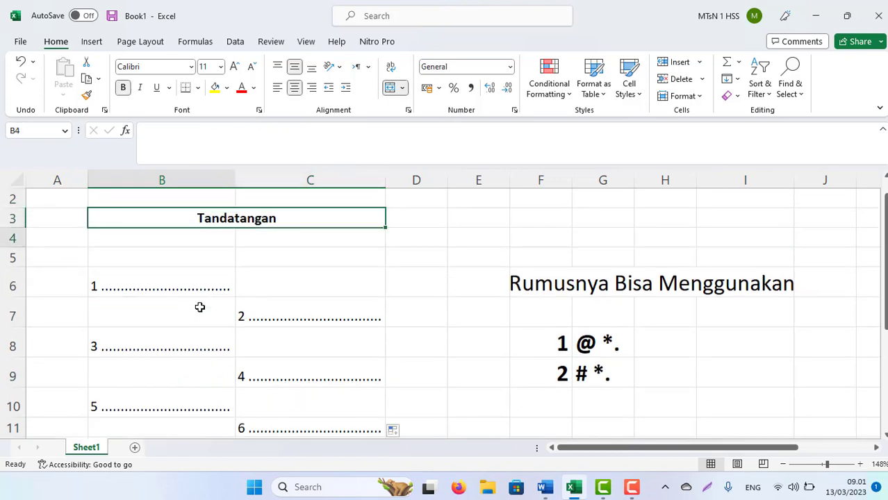
key(Down)
key(Down)
key(Down)
key(Down)
key(Down)
key(Down)
key(Down)
key(Down)
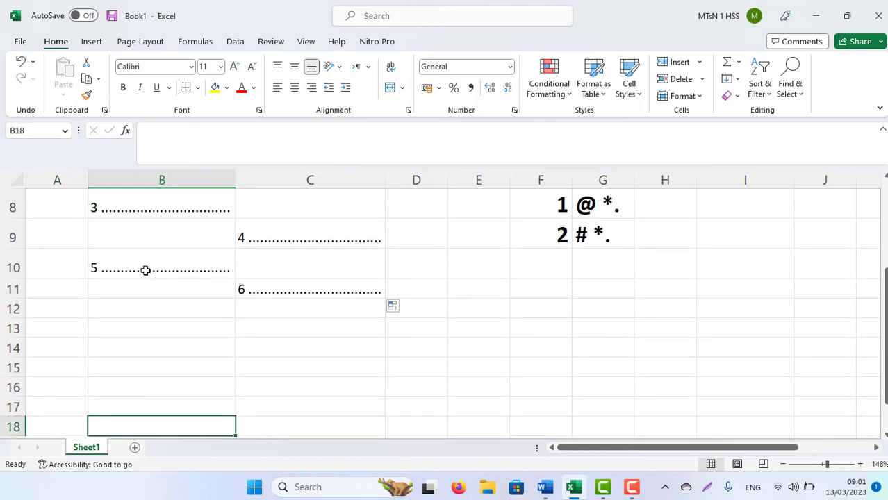
- Fill the B10:C11 pair down to row 16, then check the lines in column C
drag(145, 270, 288, 293)
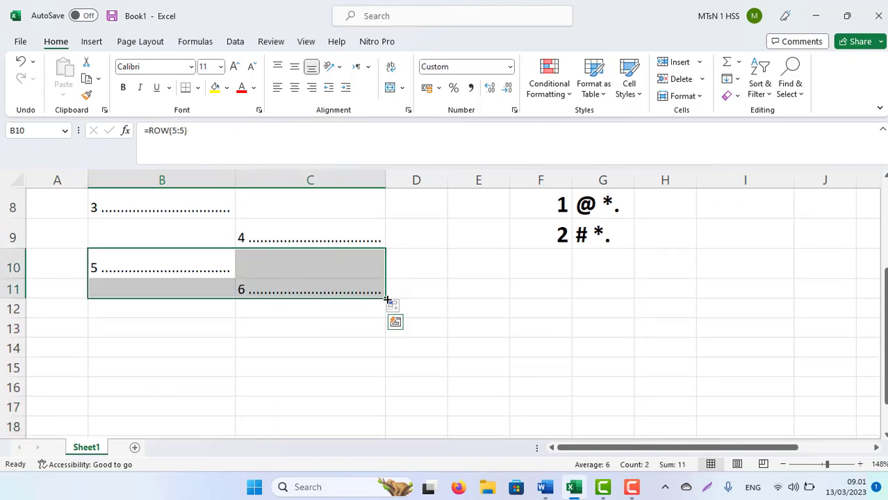
drag(384, 295, 383, 400)
click(258, 349)
key(Up)
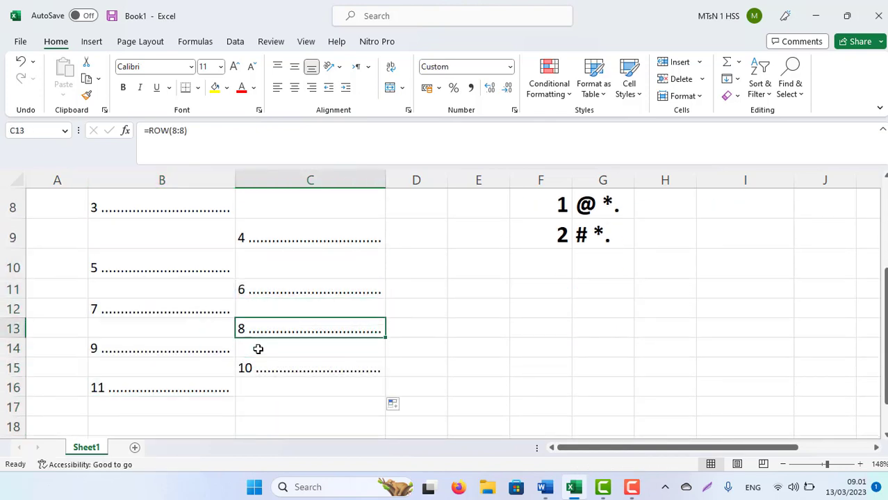
key(Up)
key(Up)
key(Up)
key(Up)
key(Up)
key(Up)
key(Up)
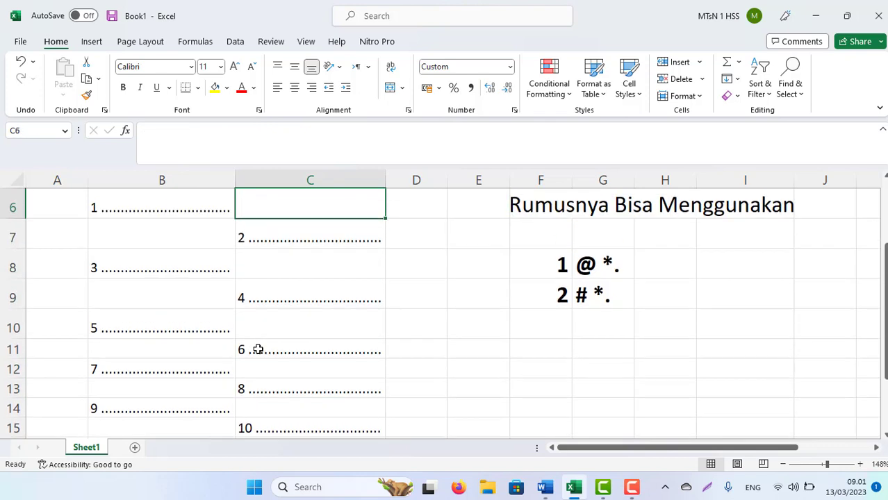
key(Up)
key(Up)
key(Up)
key(Up)
key(Down)
key(Down)
key(Down)
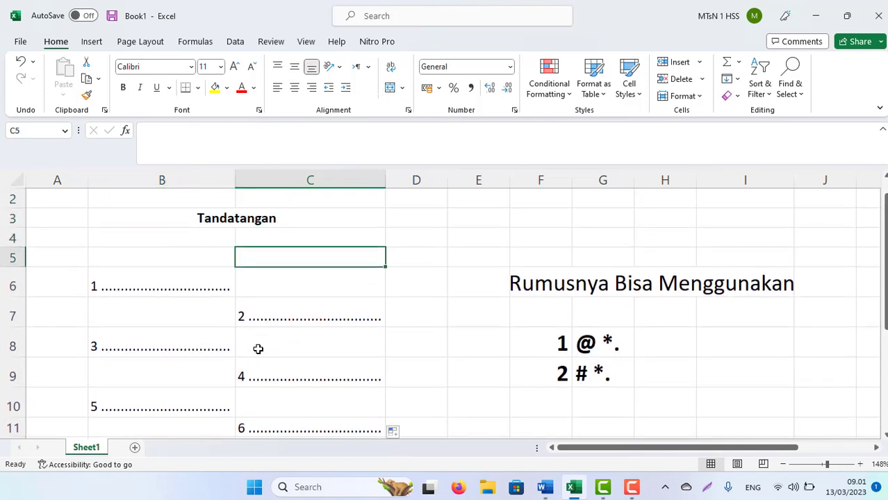
click(674, 79)
click(198, 266)
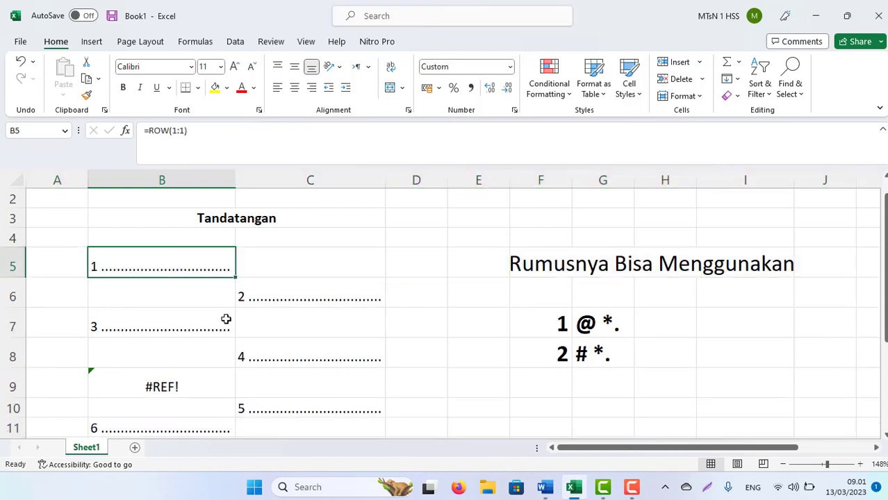
key(ctrl+z)
key(Down)
key(Down)
key(Down)
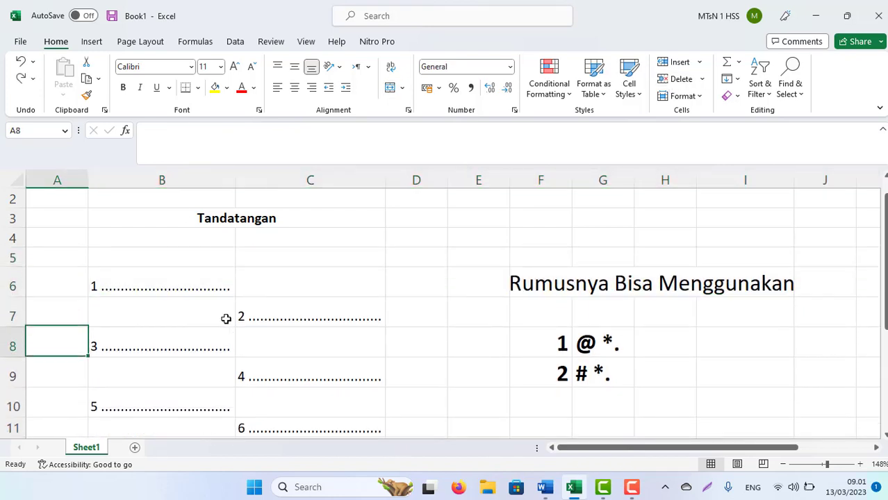
key(Down)
key(Down)
key(Down)
key(Down)
key(Down)
key(Up)
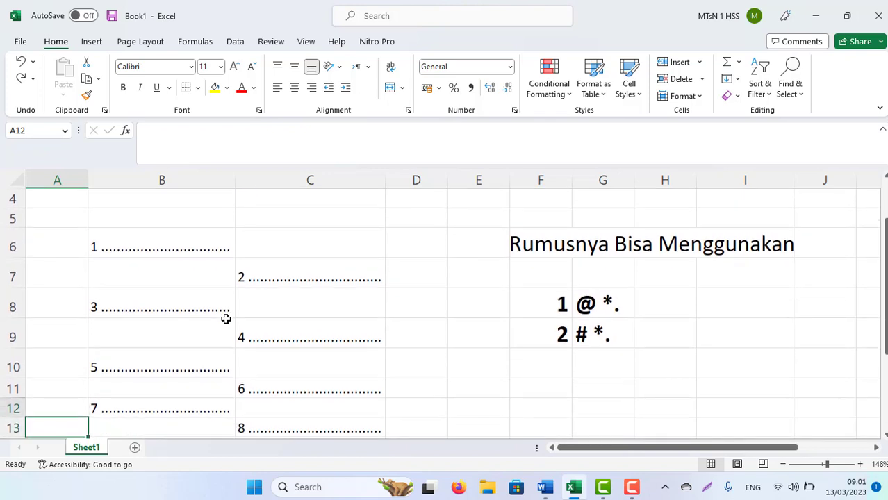
key(Up)
key(Up)
key(Up)
key(Up)
key(Up)
key(Up)
key(Up)
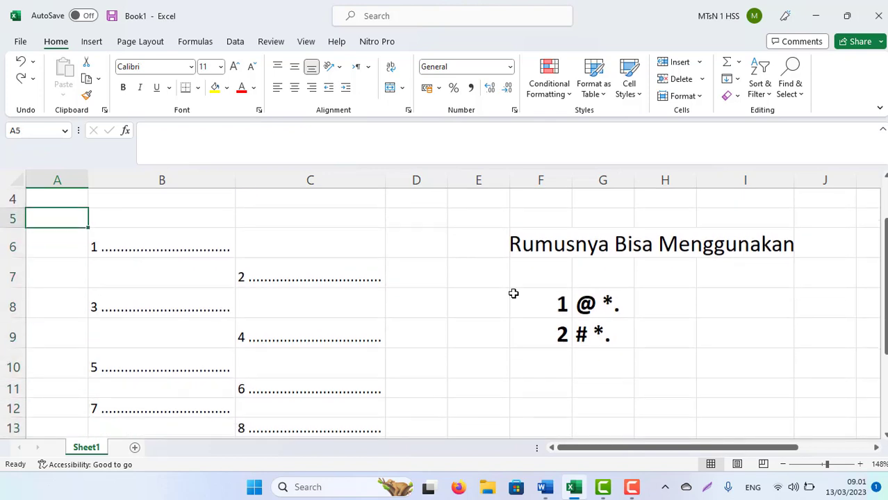
click(574, 301)
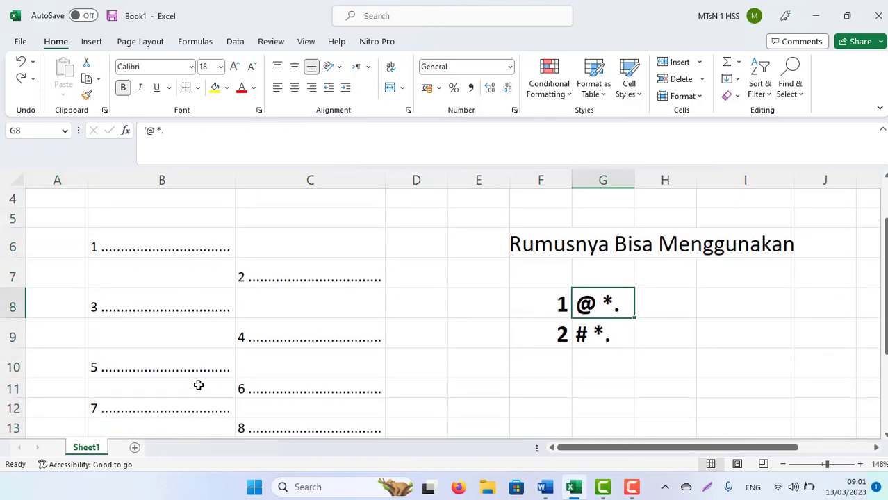
click(370, 320)
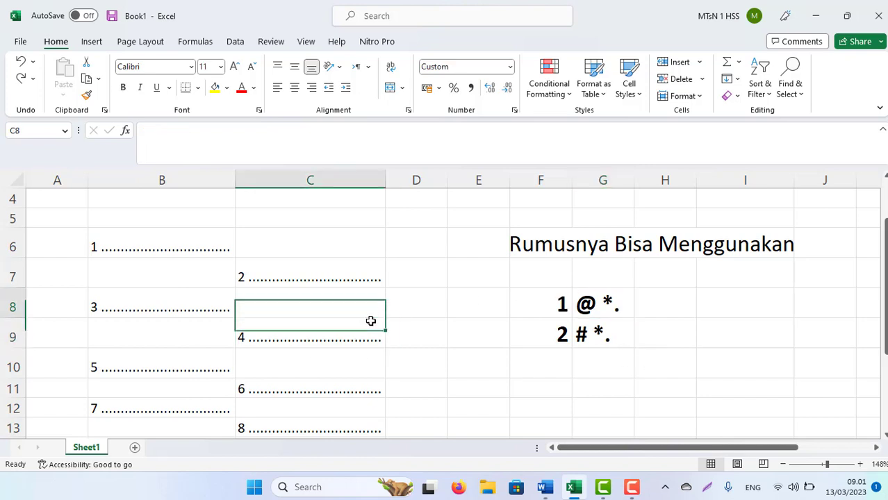
key(ctrl+Up)
key(ctrl+Down)
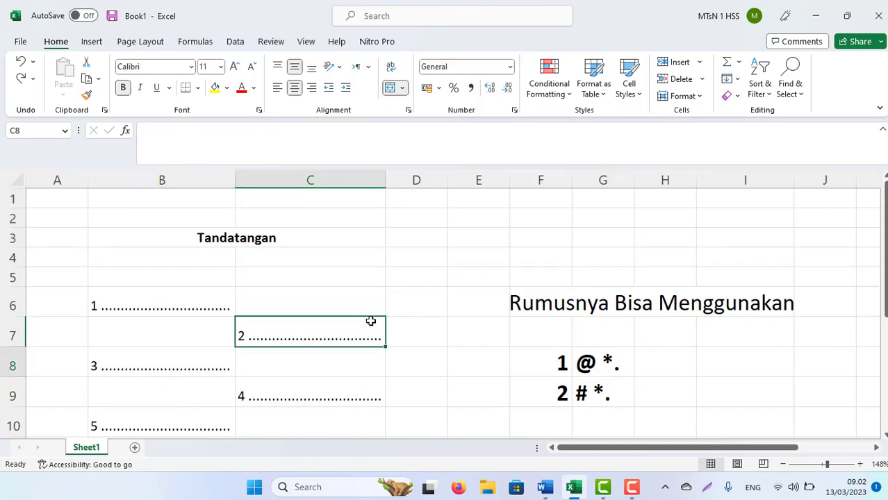
key(Down)
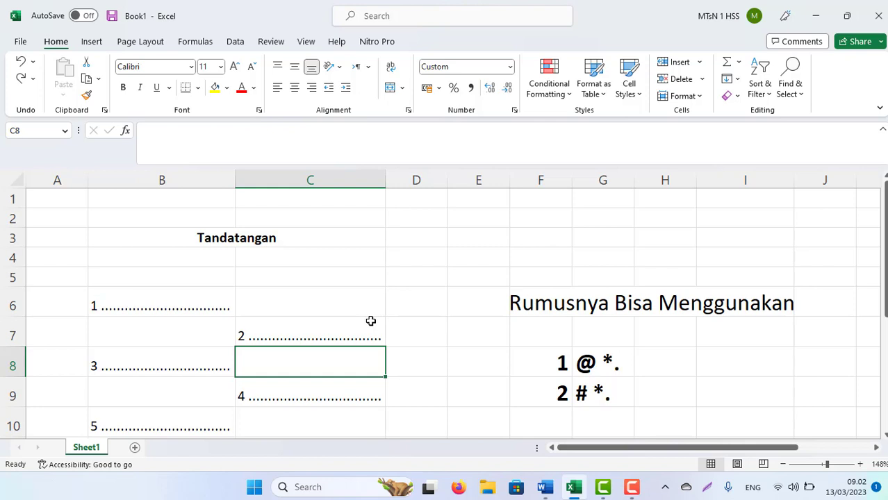
key(Down)
key(Down)
key(Down)
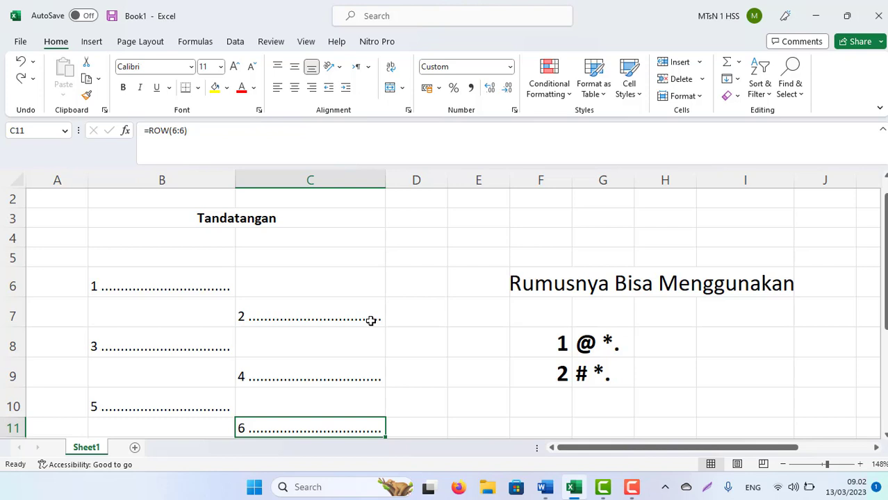
click(632, 488)
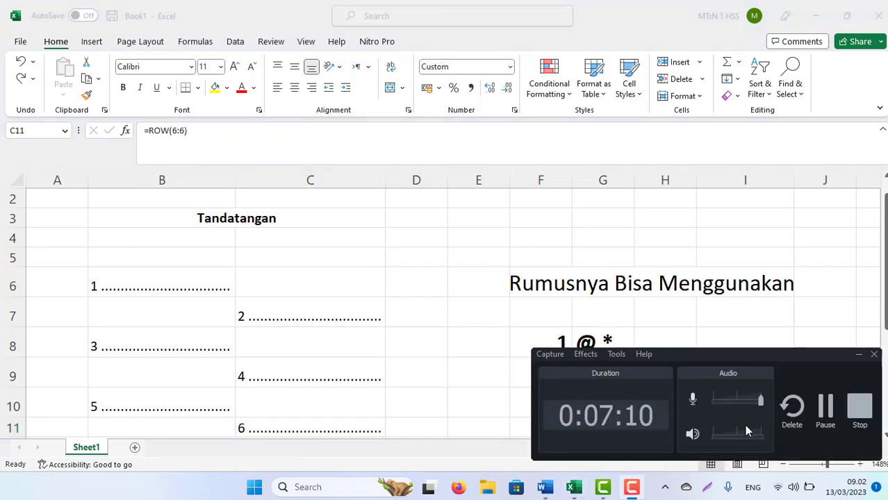